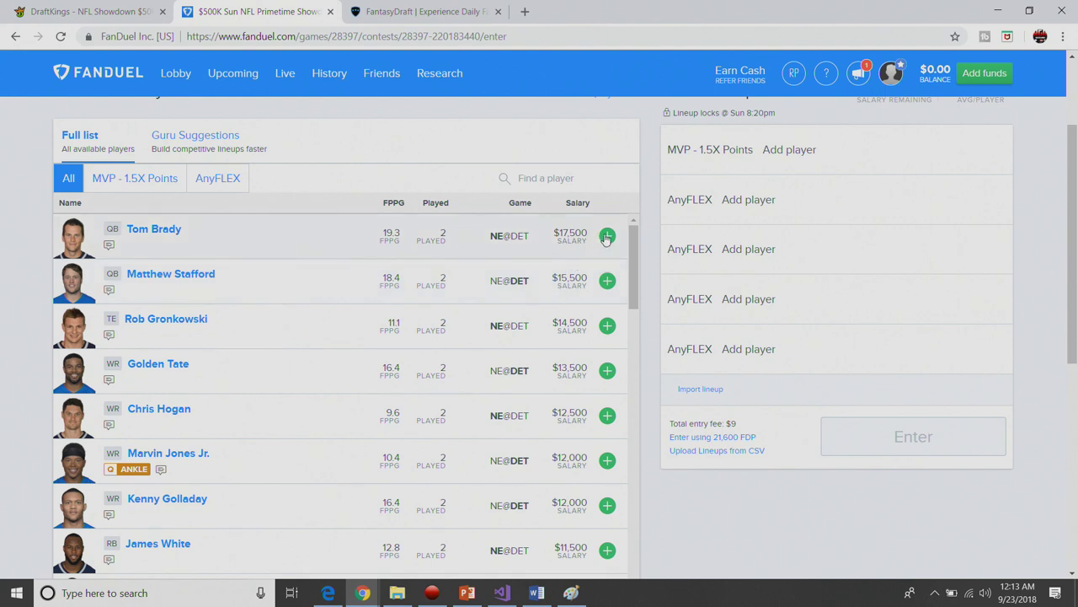
Make Tom Brady the MVP and Matthew Stafford the first AnyFLEX, leaving $27,000 salary.
{"action": "left_click", "coordinate": [606, 236]}
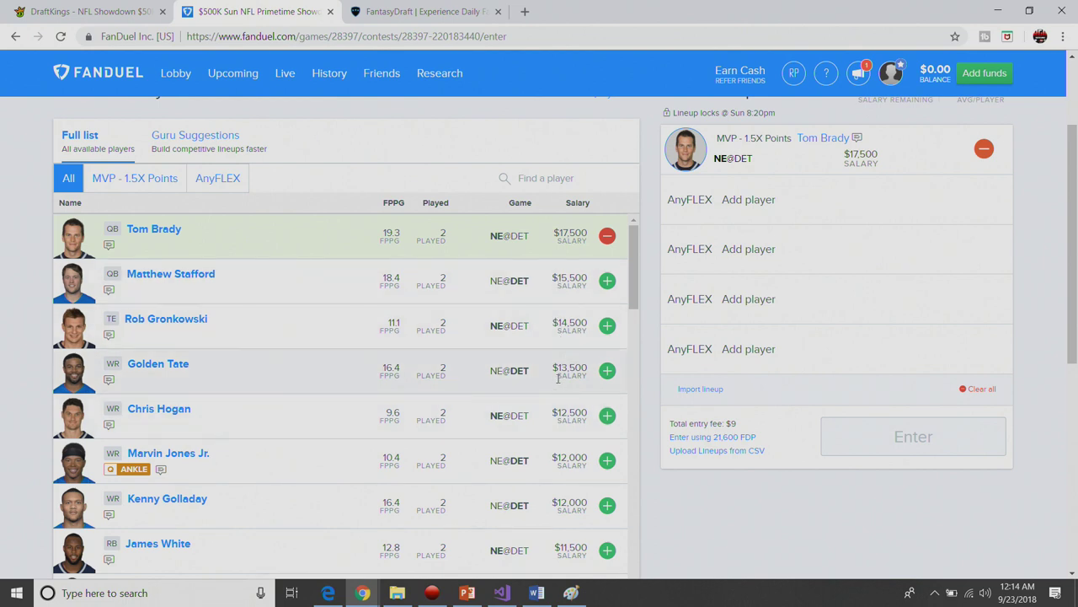
{"action": "left_click", "coordinate": [606, 282]}
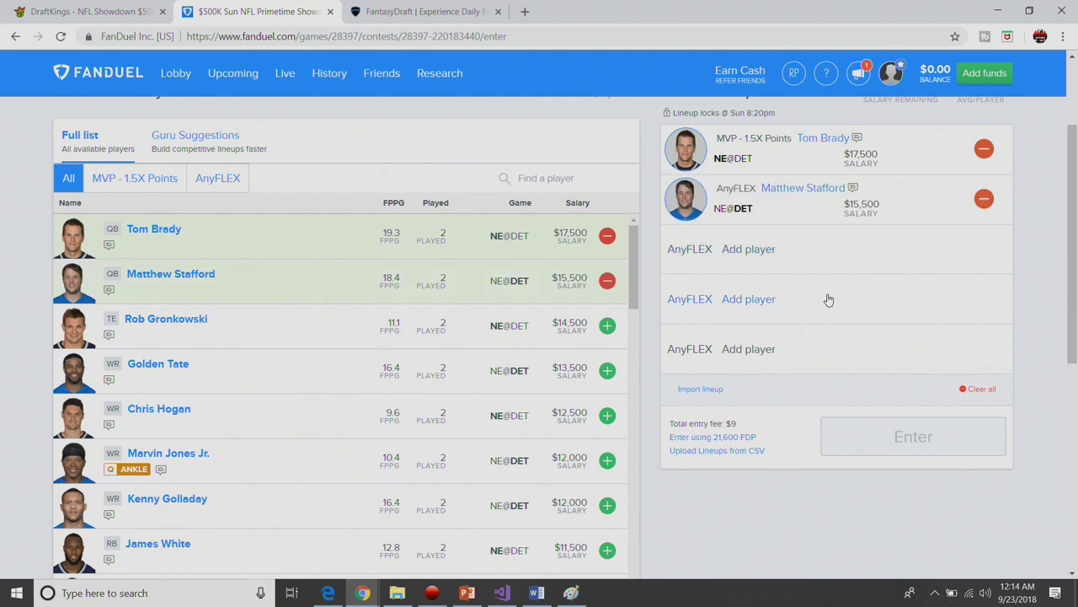
{"action": "scroll", "coordinate": [1075, 255], "scroll_direction": "up", "scroll_amount": 1}
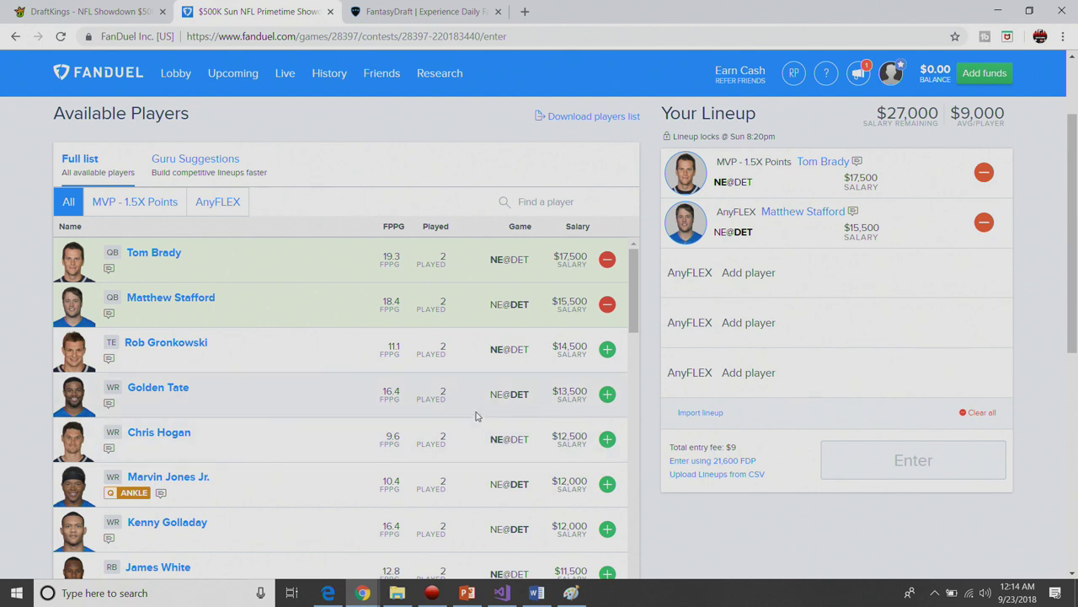
{"action": "scroll", "coordinate": [410, 383], "scroll_direction": "down", "scroll_amount": 7}
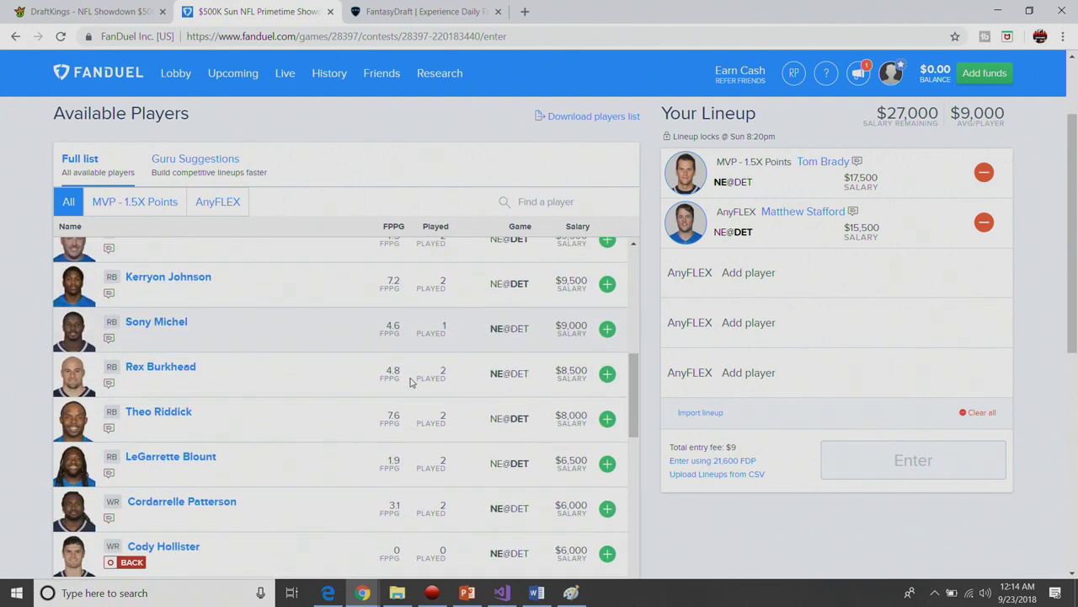
{"action": "scroll", "coordinate": [411, 382], "scroll_direction": "down", "scroll_amount": 3}
{"action": "scroll", "coordinate": [410, 396], "scroll_direction": "down", "scroll_amount": 4}
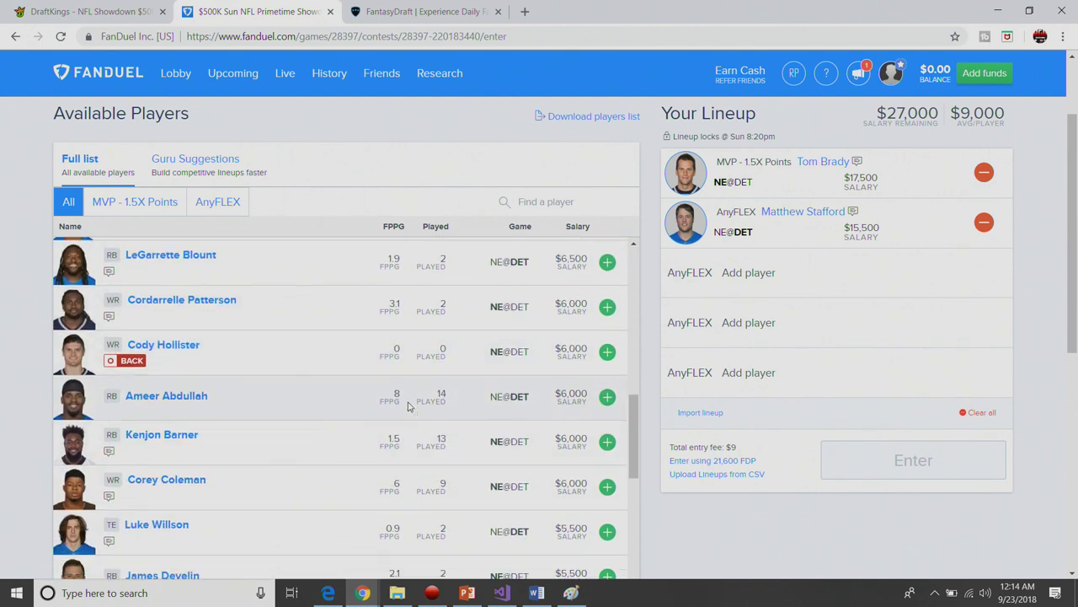
{"action": "scroll", "coordinate": [408, 406], "scroll_direction": "down", "scroll_amount": 2}
{"action": "scroll", "coordinate": [407, 407], "scroll_direction": "up", "scroll_amount": 3}
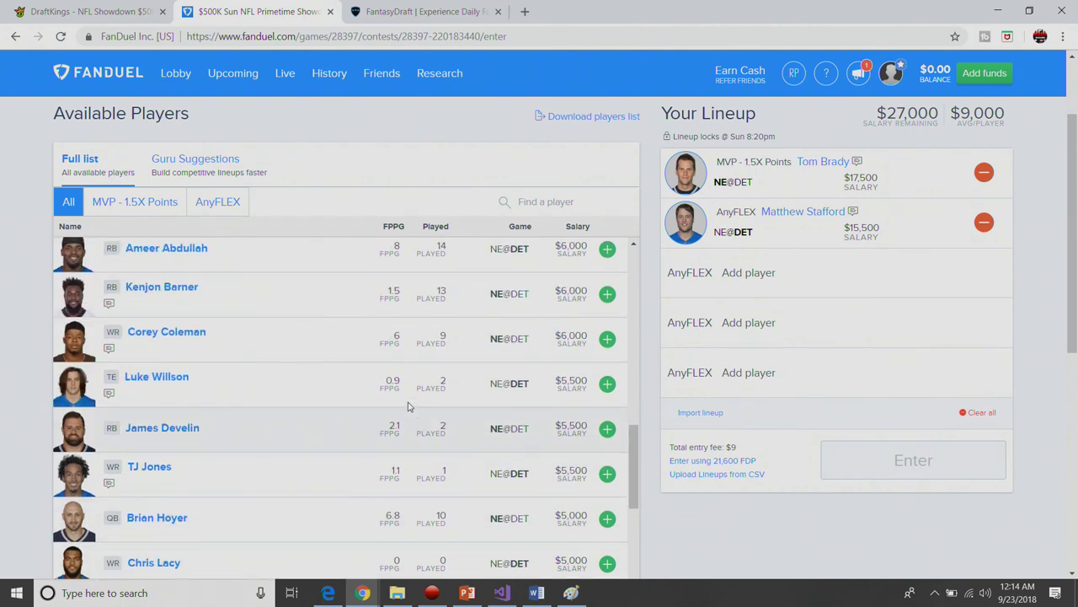
{"action": "scroll", "coordinate": [408, 406], "scroll_direction": "up", "scroll_amount": 3}
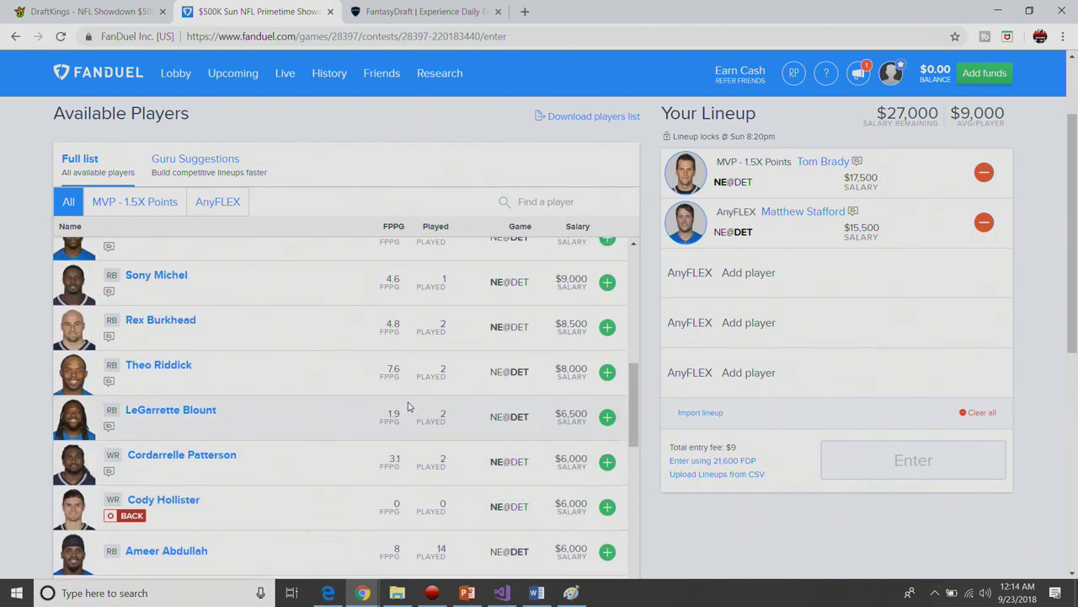
{"action": "scroll", "coordinate": [408, 406], "scroll_direction": "down", "scroll_amount": 1}
{"action": "scroll", "coordinate": [408, 406], "scroll_direction": "up", "scroll_amount": 4}
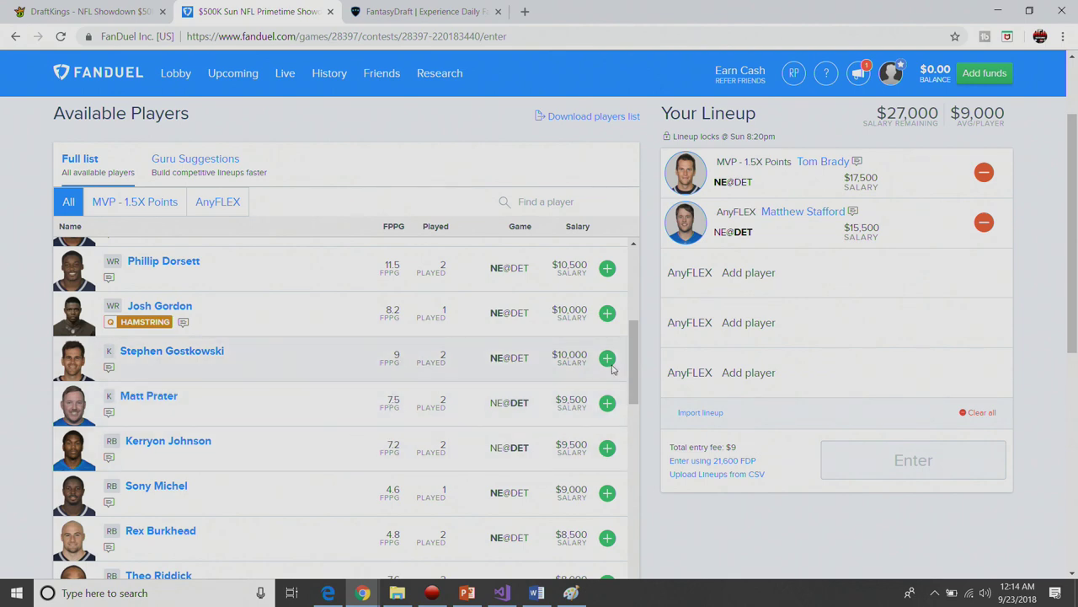
{"action": "left_click", "coordinate": [166, 320]}
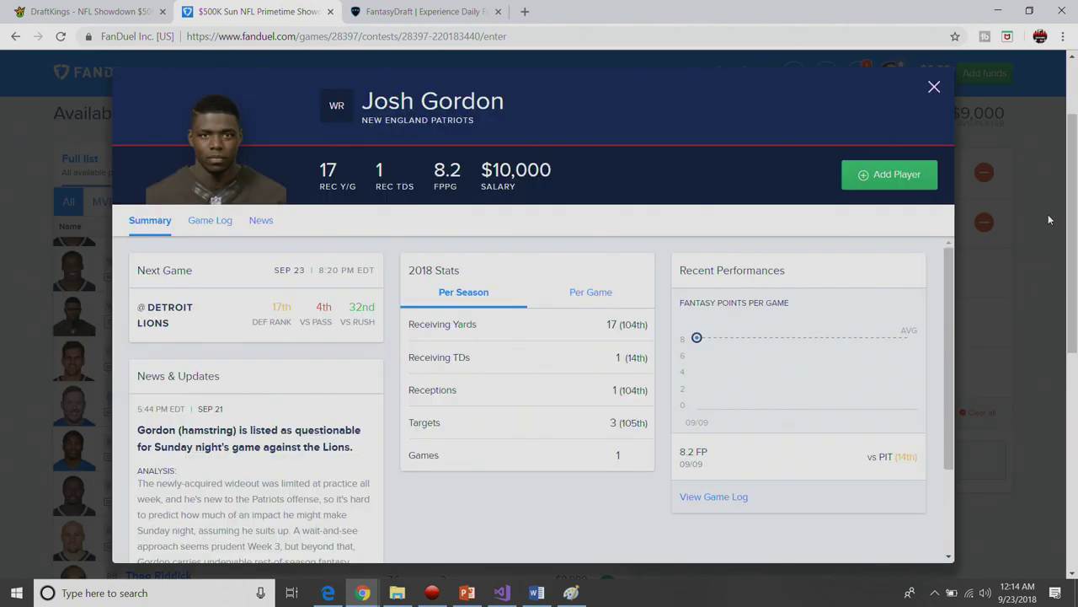
{"action": "left_click", "coordinate": [933, 86]}
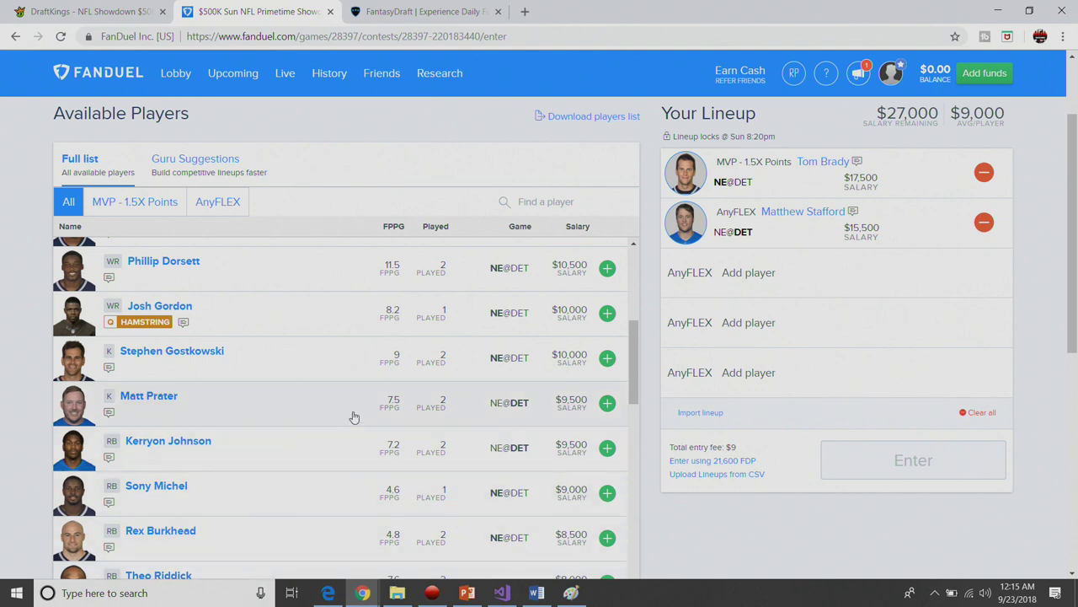
{"action": "scroll", "coordinate": [354, 414], "scroll_direction": "up", "scroll_amount": 3}
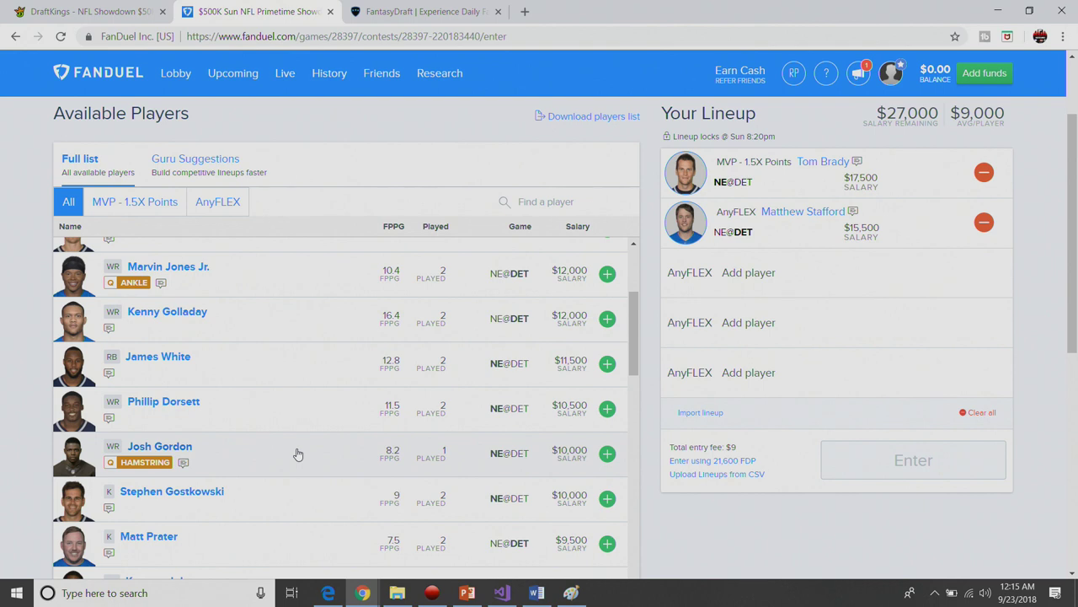
{"action": "scroll", "coordinate": [298, 454], "scroll_direction": "up", "scroll_amount": 2}
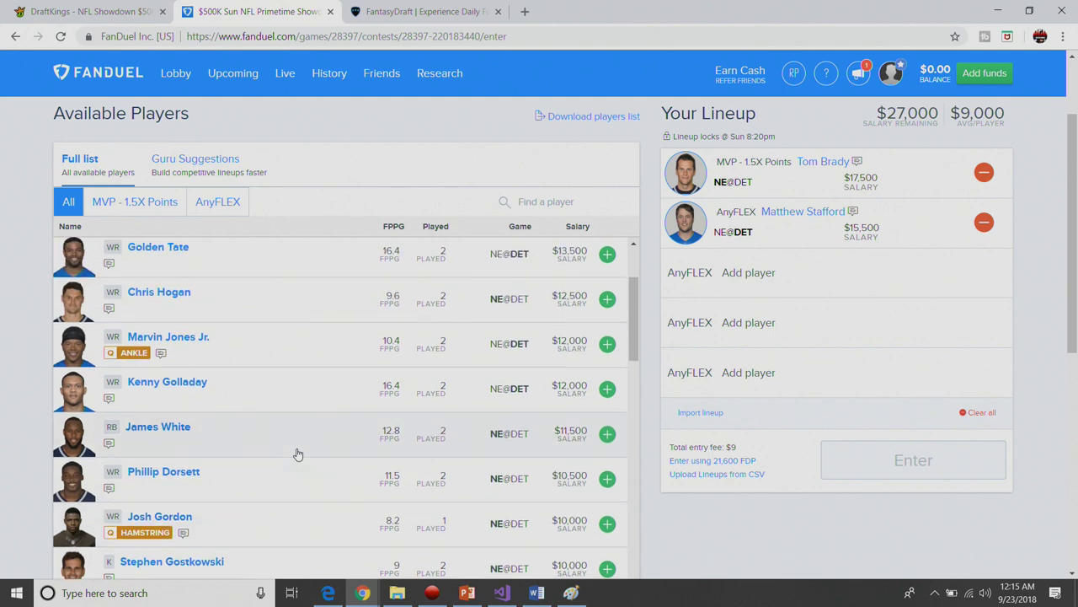
{"action": "scroll", "coordinate": [297, 454], "scroll_direction": "up", "scroll_amount": 2}
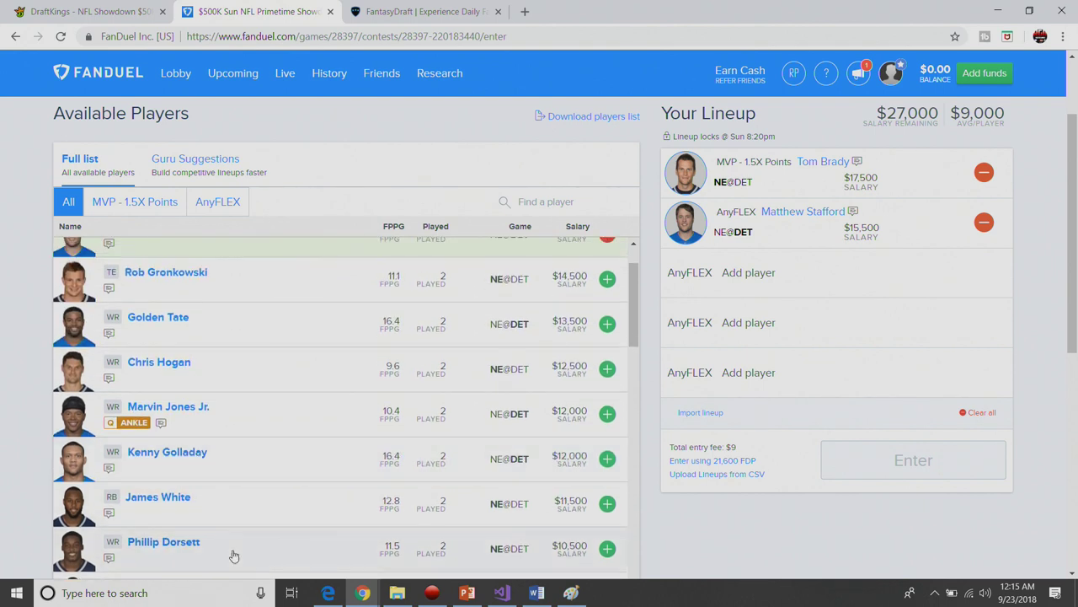
{"action": "scroll", "coordinate": [285, 465], "scroll_direction": "up", "scroll_amount": 2}
{"action": "scroll", "coordinate": [288, 459], "scroll_direction": "down", "scroll_amount": 1}
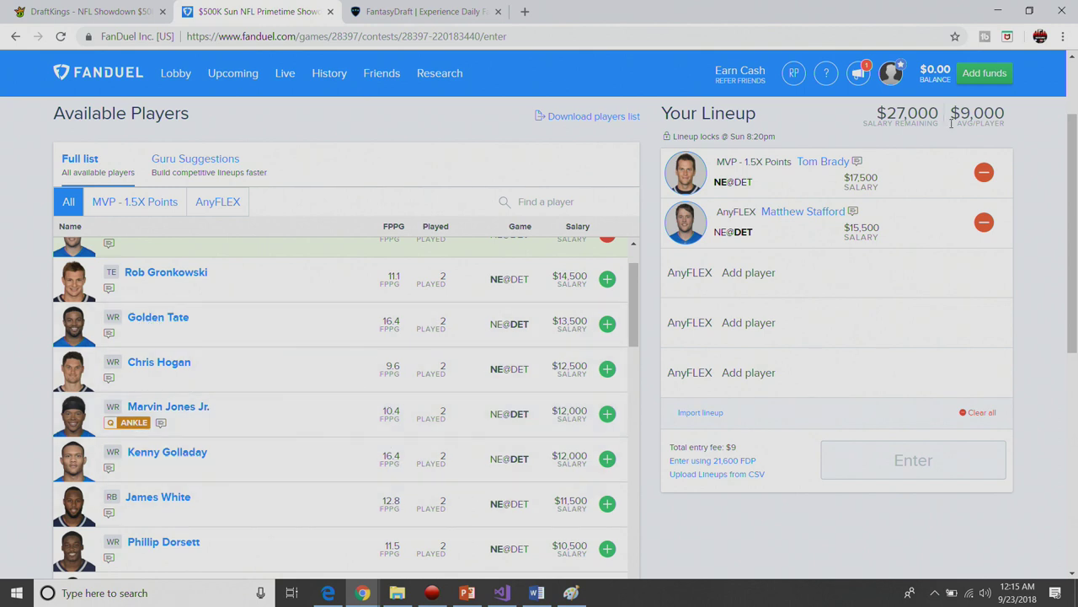
{"action": "scroll", "coordinate": [222, 374], "scroll_direction": "down", "scroll_amount": 3}
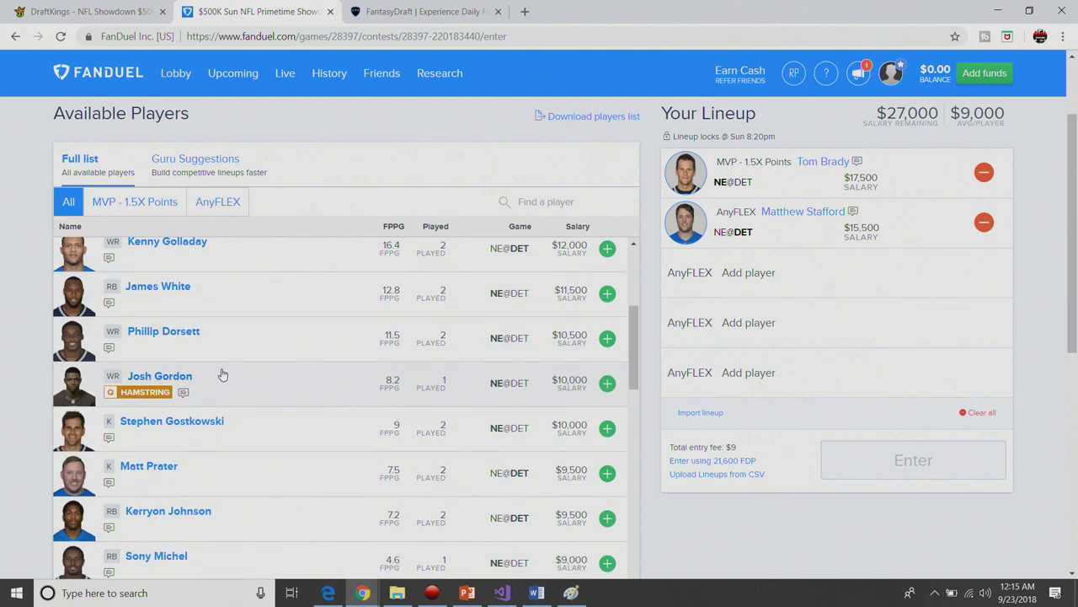
{"action": "scroll", "coordinate": [223, 374], "scroll_direction": "down", "scroll_amount": 3}
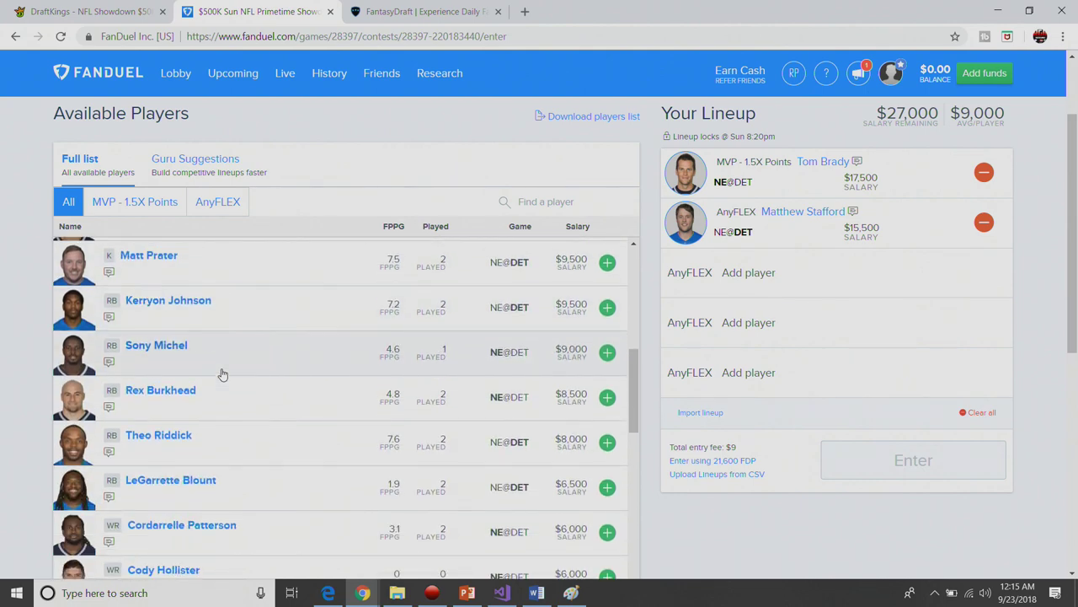
{"action": "scroll", "coordinate": [223, 374], "scroll_direction": "down", "scroll_amount": 1}
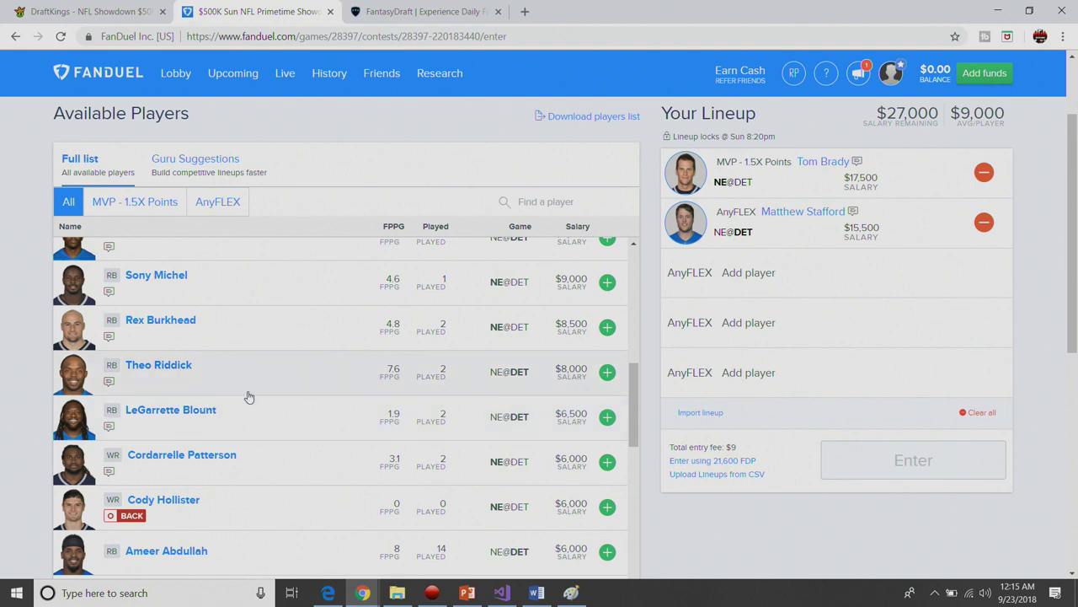
{"action": "left_click", "coordinate": [160, 365]}
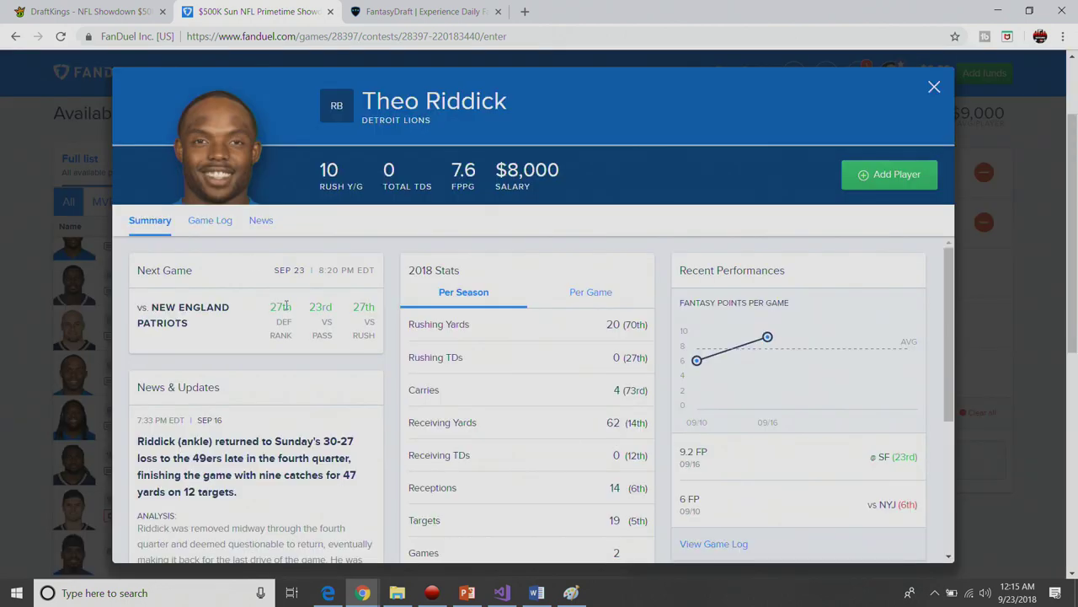
{"action": "left_click", "coordinate": [224, 220]}
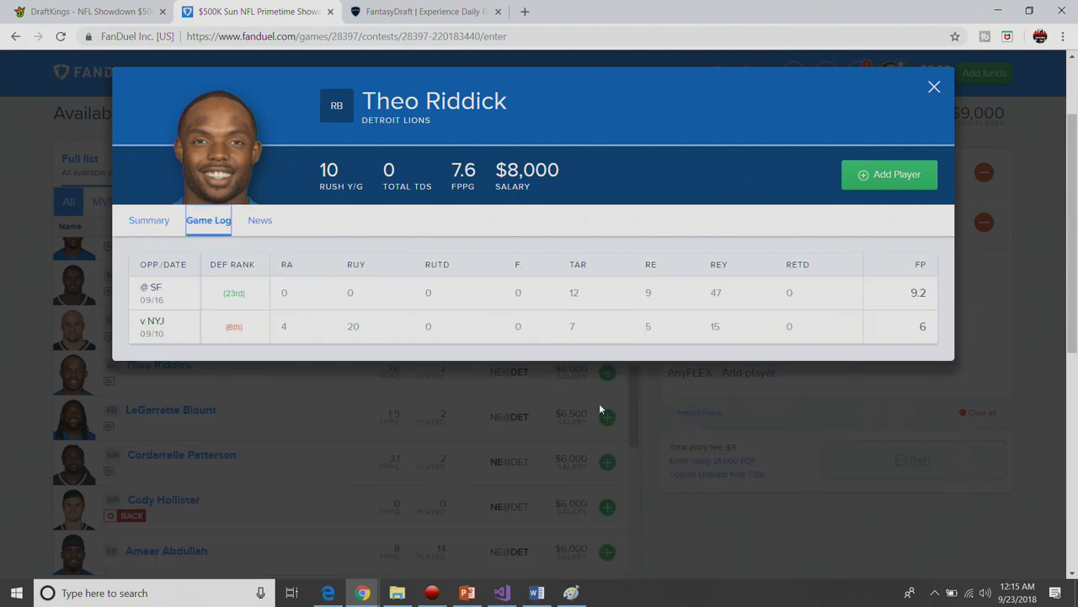
{"action": "left_click", "coordinate": [681, 386]}
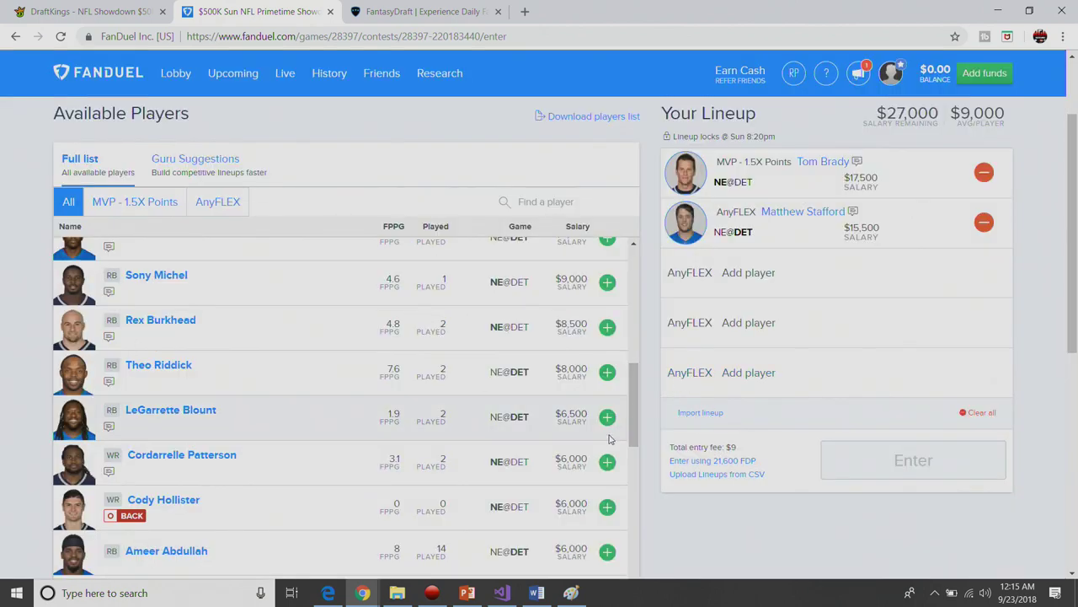
Swap Matthew Stafford out for Matt Prater ($9,500) at AnyFLEX, leaving $33,000 salary.
{"action": "scroll", "coordinate": [499, 435], "scroll_direction": "down", "scroll_amount": 2}
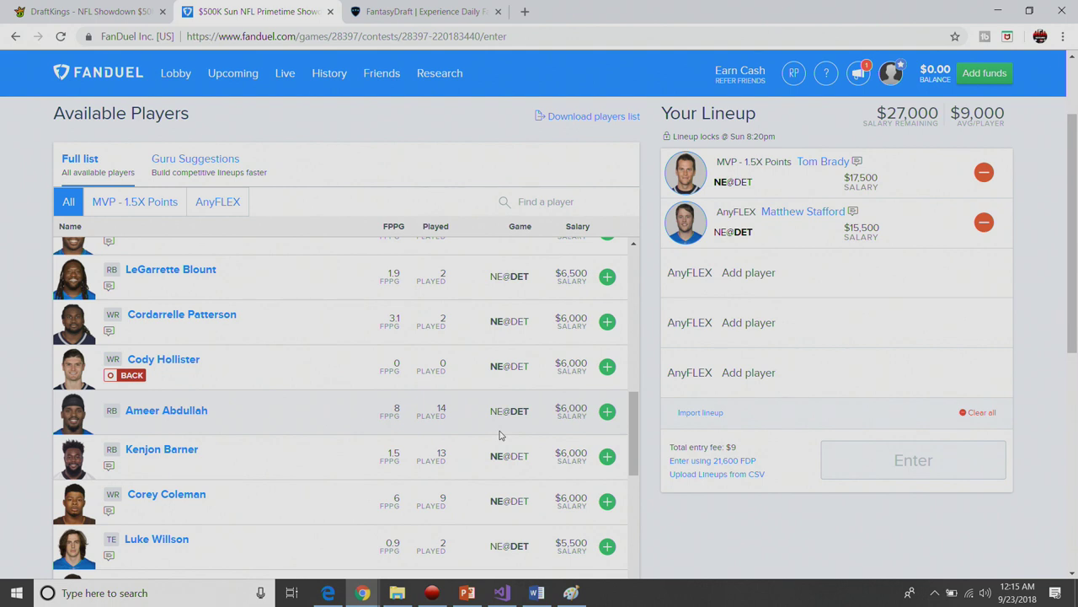
{"action": "scroll", "coordinate": [498, 435], "scroll_direction": "down", "scroll_amount": 2}
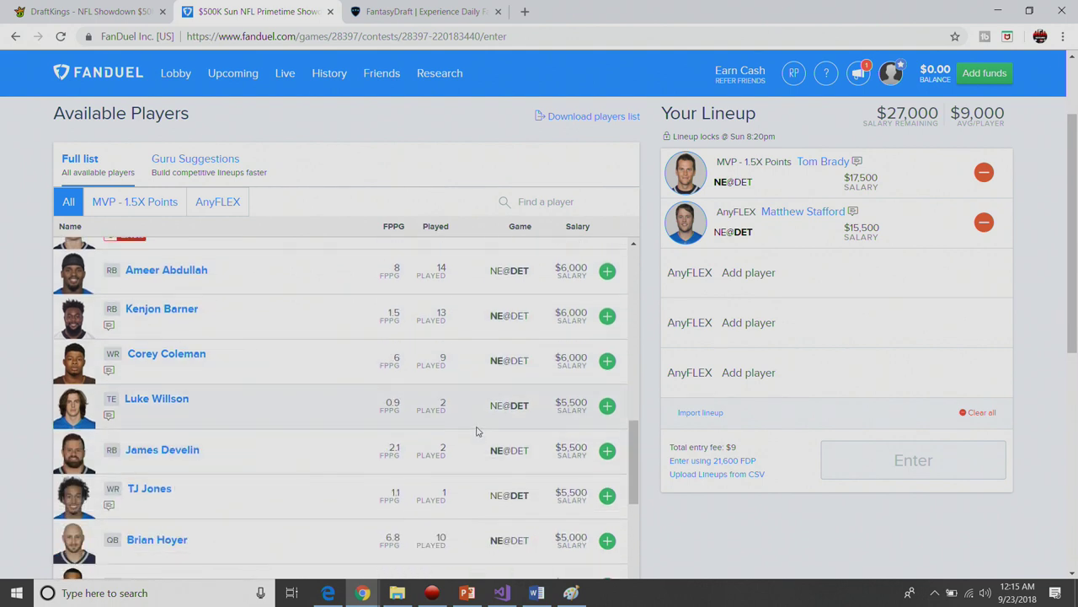
{"action": "scroll", "coordinate": [477, 429], "scroll_direction": "up", "scroll_amount": 2}
{"action": "scroll", "coordinate": [476, 430], "scroll_direction": "up", "scroll_amount": 3}
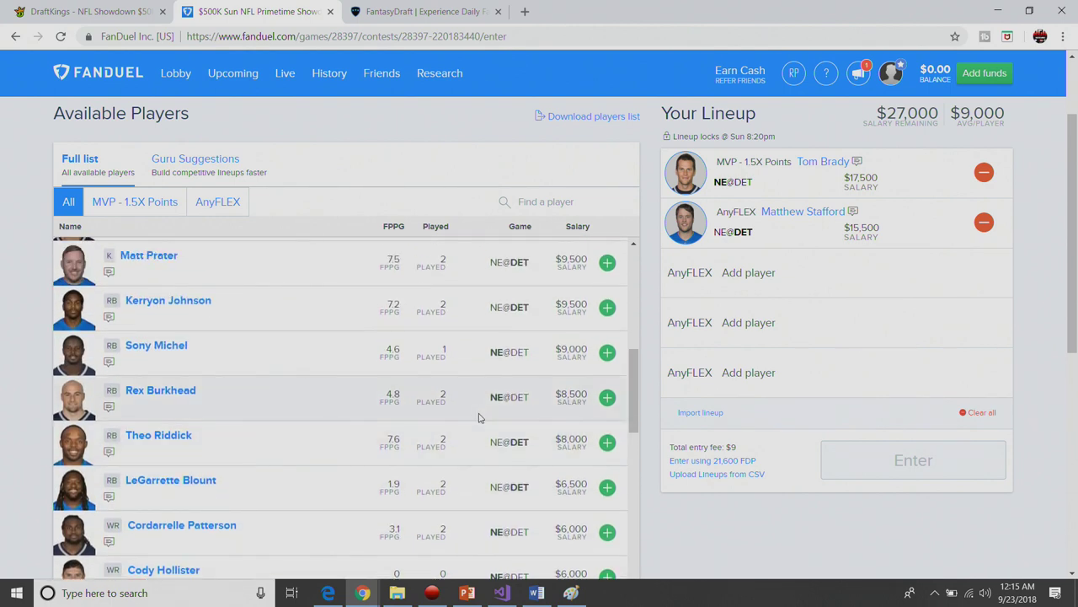
{"action": "scroll", "coordinate": [480, 412], "scroll_direction": "up", "scroll_amount": 1}
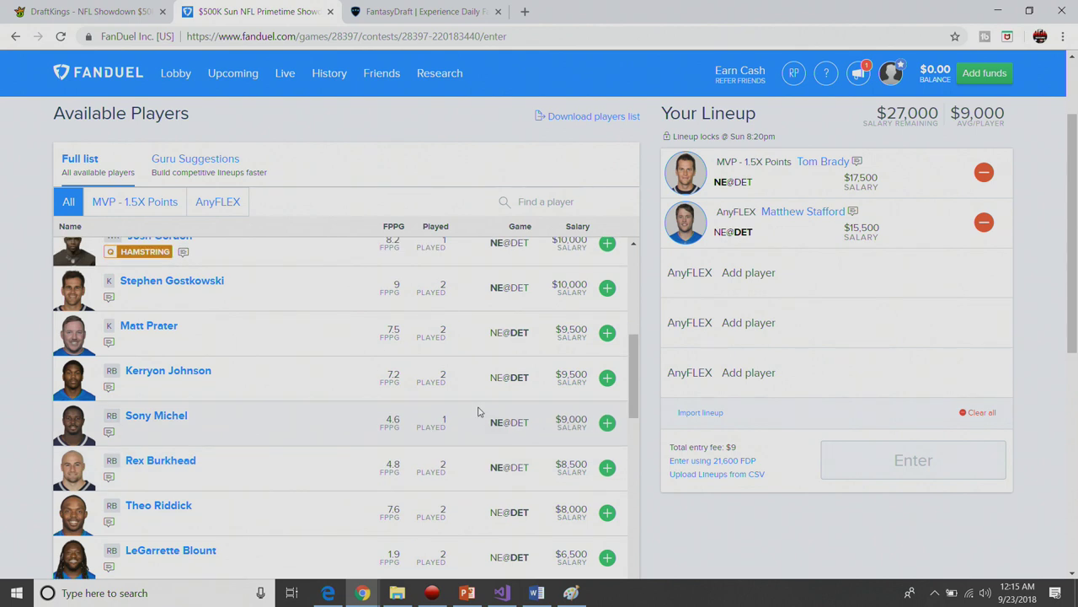
{"action": "left_click", "coordinate": [983, 223]}
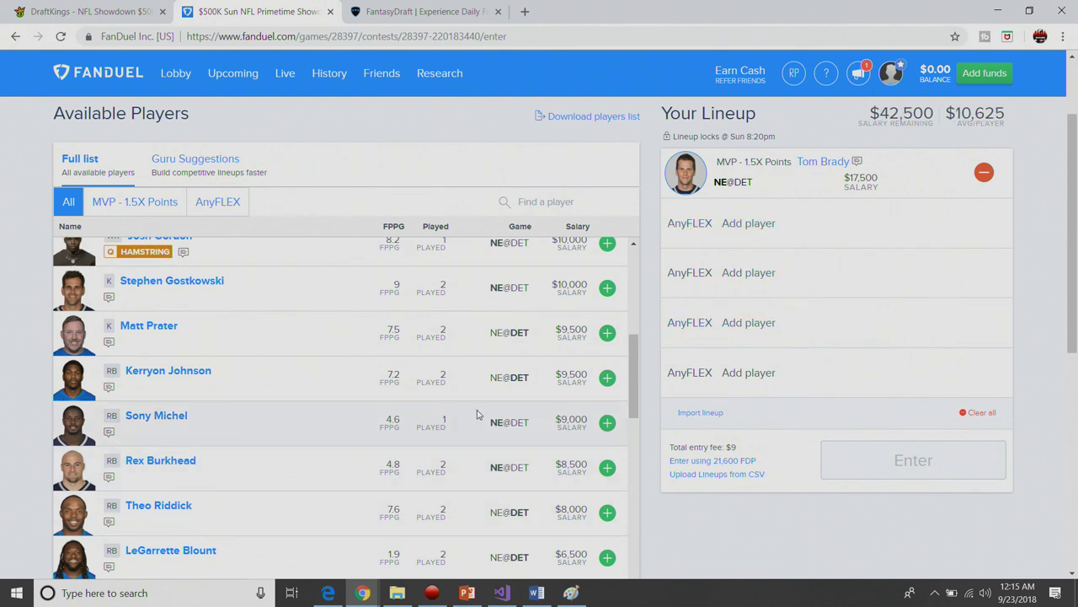
{"action": "scroll", "coordinate": [477, 413], "scroll_direction": "up", "scroll_amount": 1}
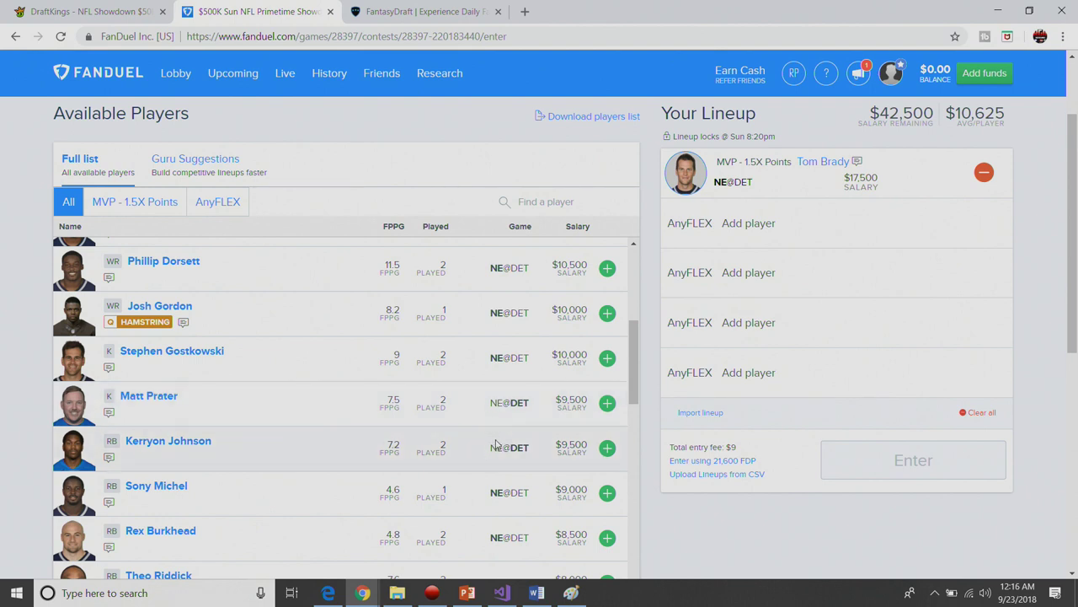
{"action": "left_click", "coordinate": [608, 404]}
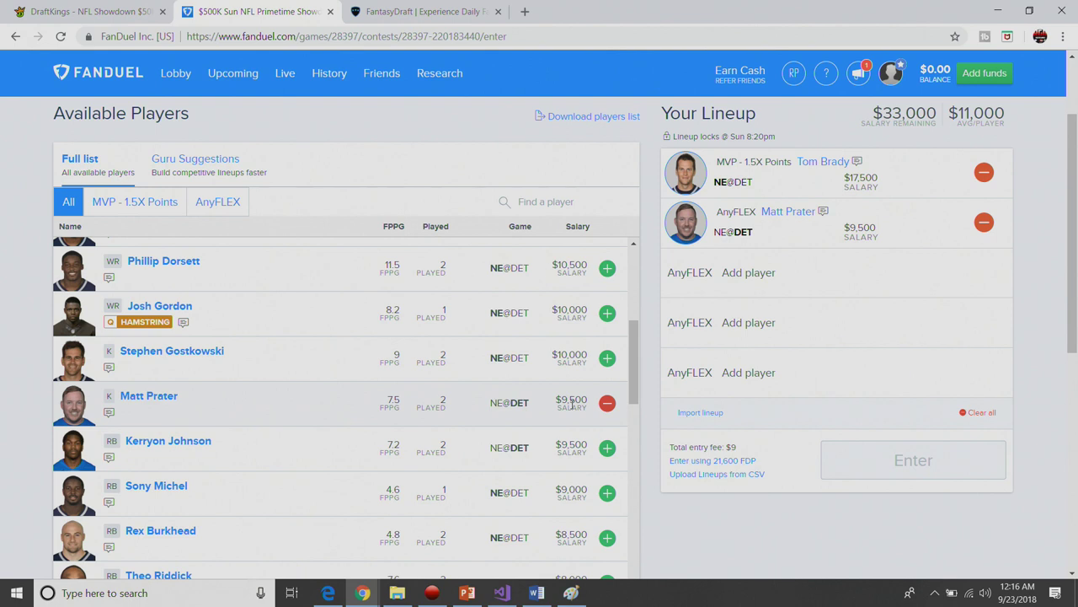
{"action": "scroll", "coordinate": [571, 405], "scroll_direction": "up", "scroll_amount": 1}
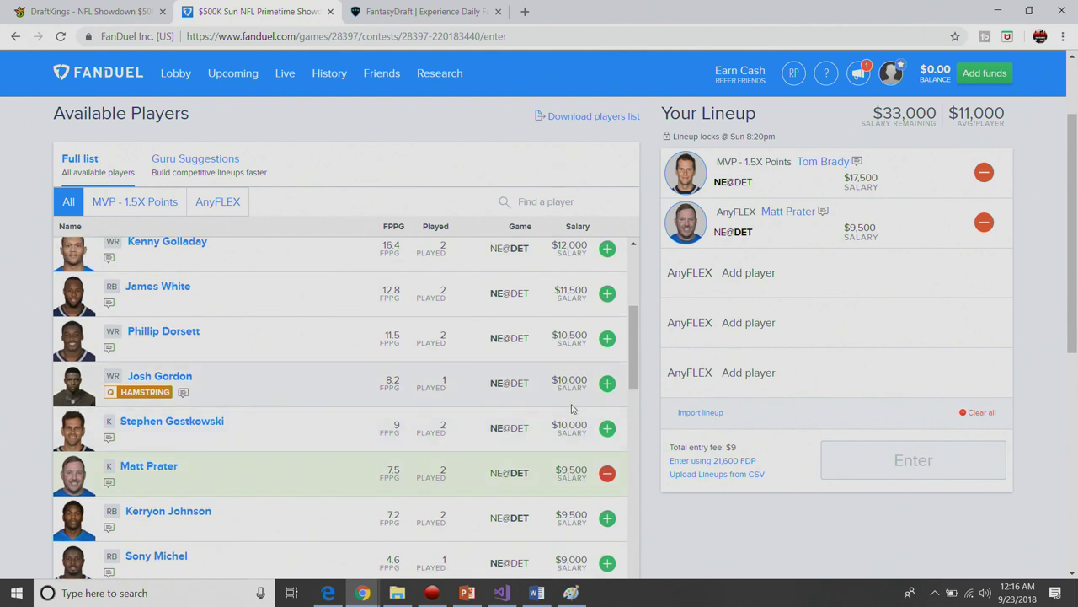
{"action": "scroll", "coordinate": [572, 409], "scroll_direction": "up", "scroll_amount": 1}
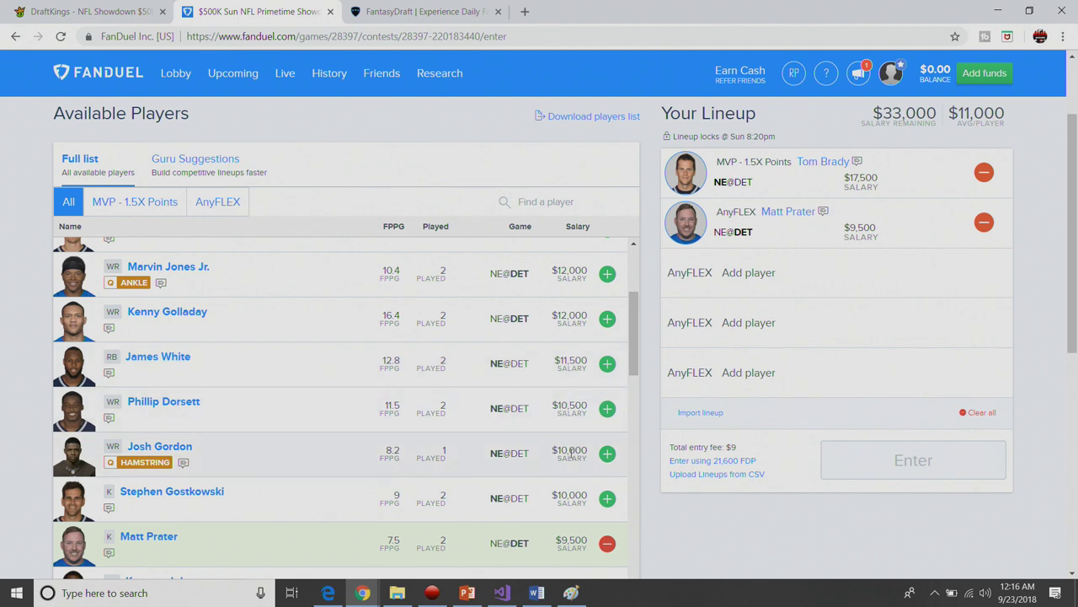
Add Kenny Golladay ($12,000) and Golden Tate ($13,500) to two AnyFLEX slots.
{"action": "scroll", "coordinate": [585, 442], "scroll_direction": "up", "scroll_amount": 1}
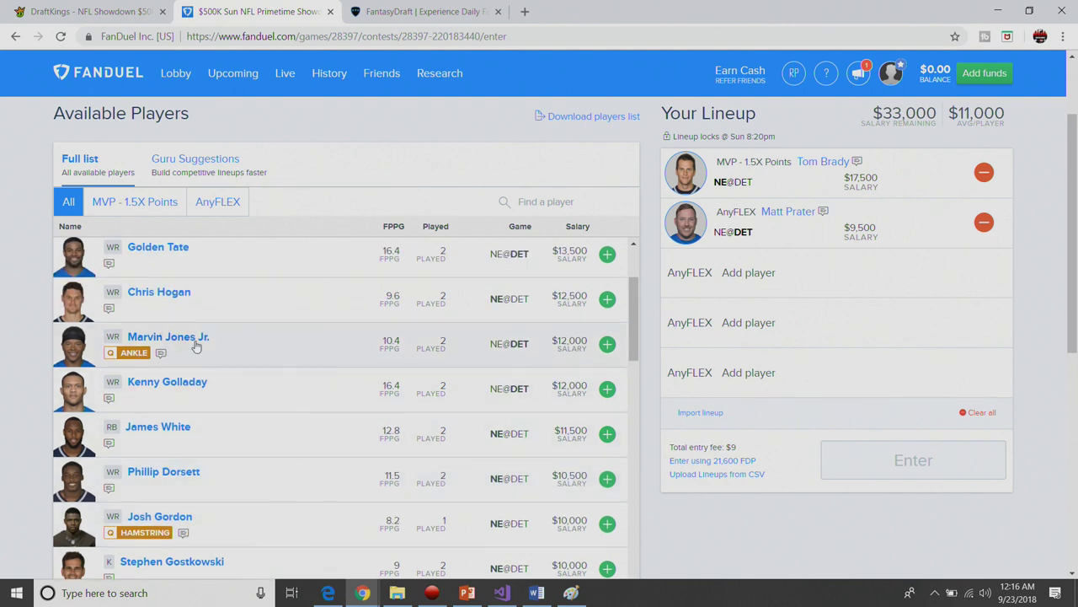
{"action": "left_click", "coordinate": [607, 388]}
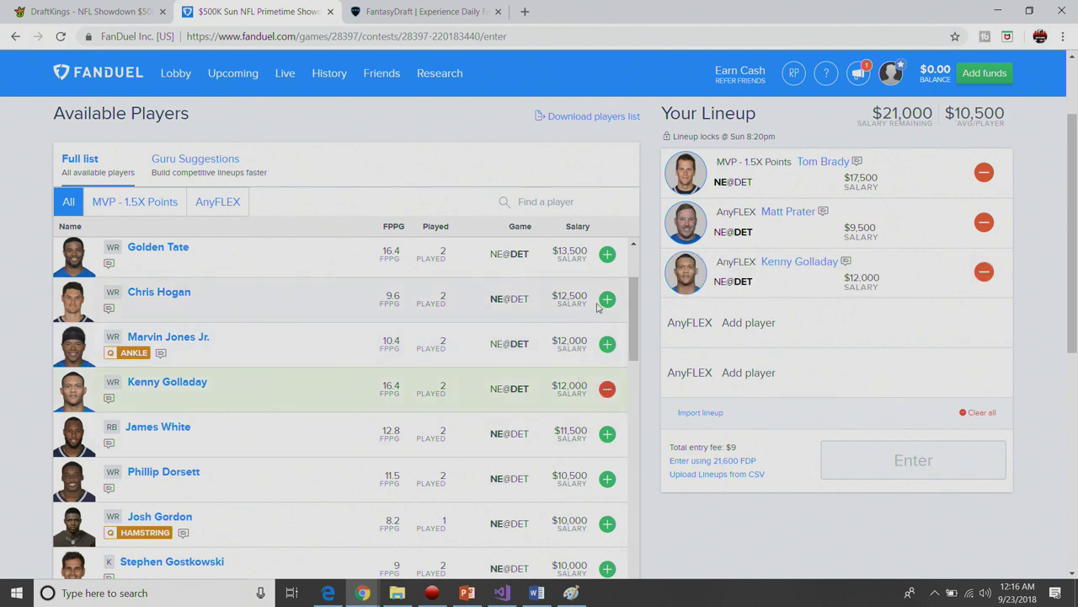
{"action": "left_click", "coordinate": [607, 254]}
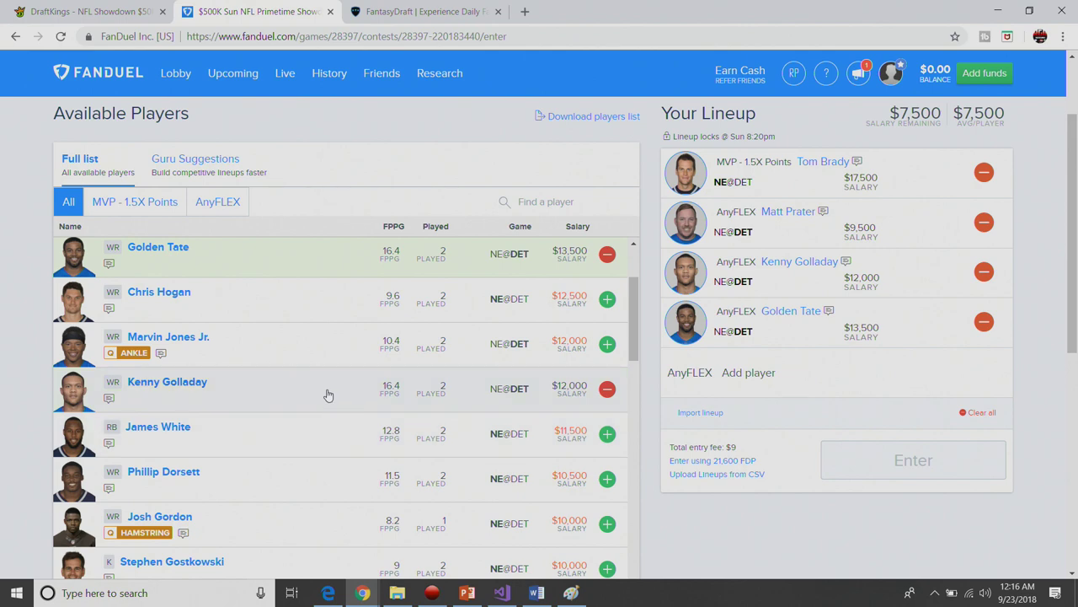
Review Golden Tate's game log in his player details.
{"action": "left_click", "coordinate": [812, 312]}
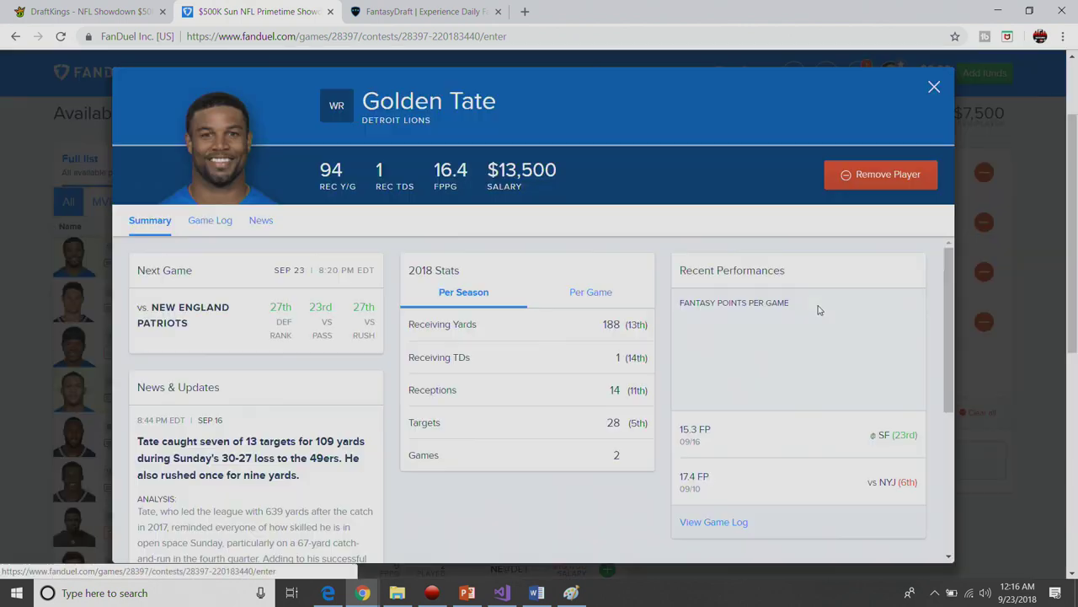
{"action": "left_click", "coordinate": [210, 220]}
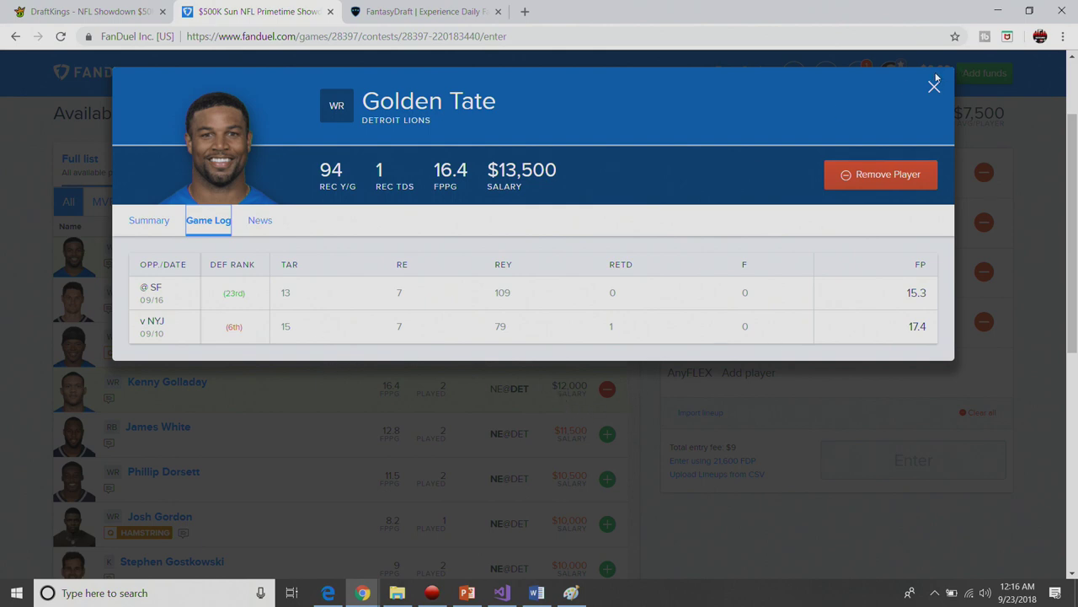
{"action": "left_click", "coordinate": [935, 87]}
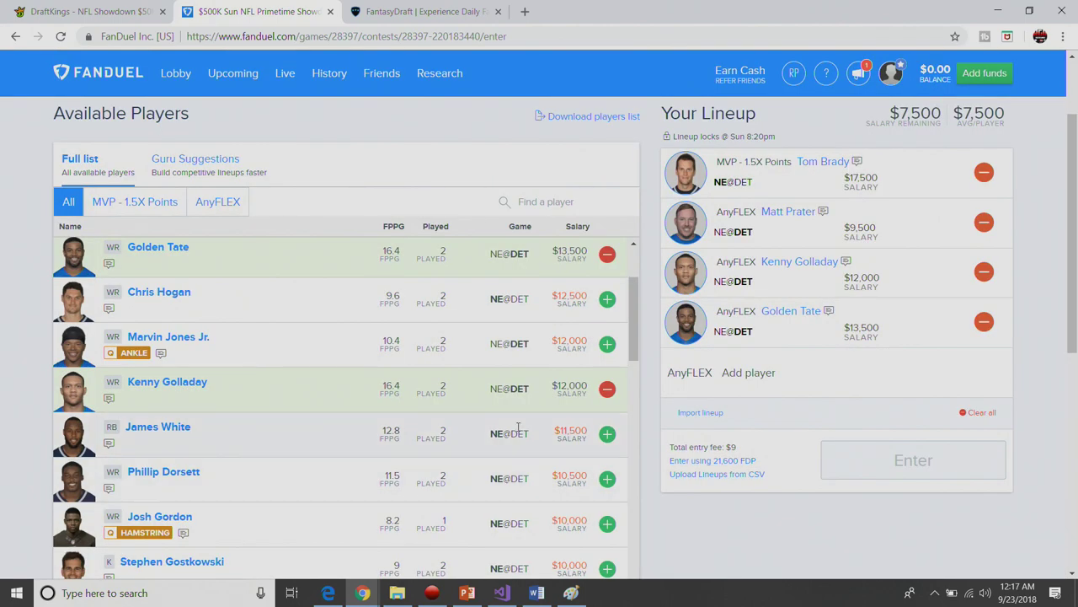
Remove Golden Tate from the lineup, freeing salary to $21,000.
{"action": "scroll", "coordinate": [507, 393], "scroll_direction": "down", "scroll_amount": 5}
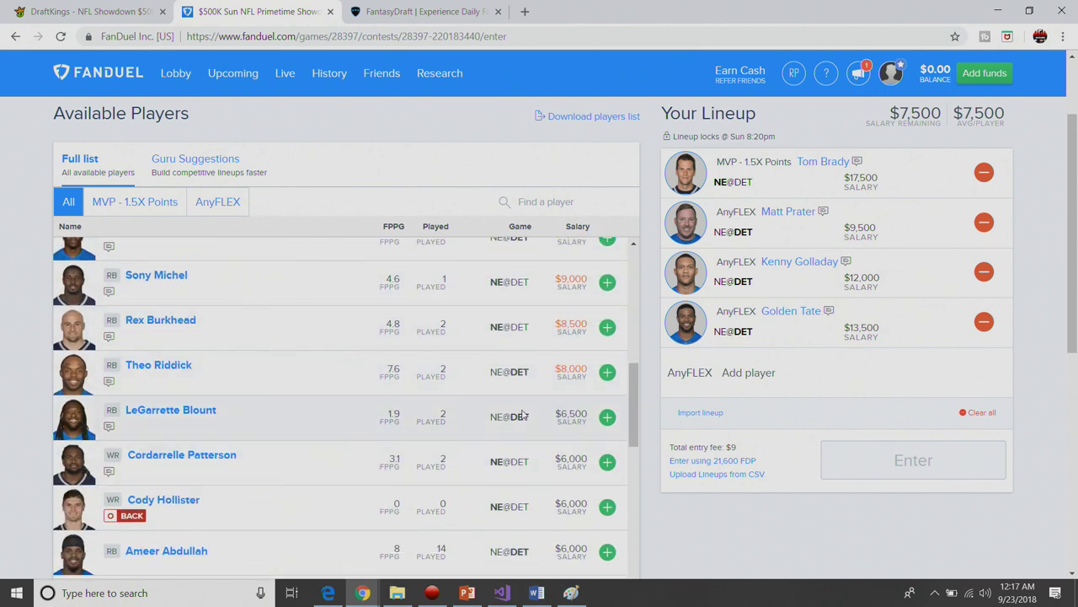
{"action": "scroll", "coordinate": [610, 413], "scroll_direction": "down", "scroll_amount": 1}
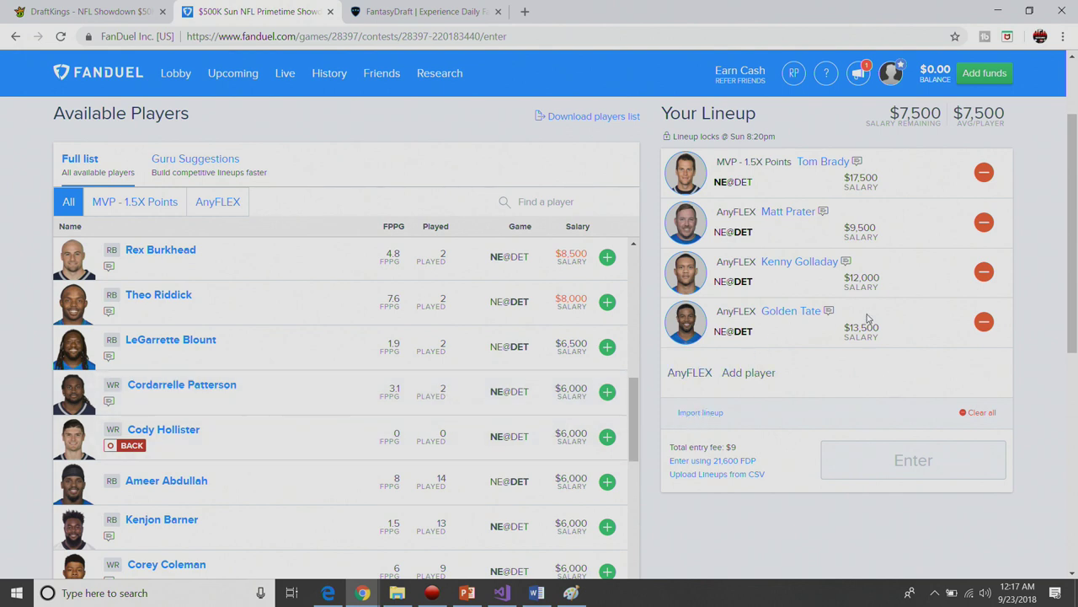
{"action": "left_click", "coordinate": [983, 322]}
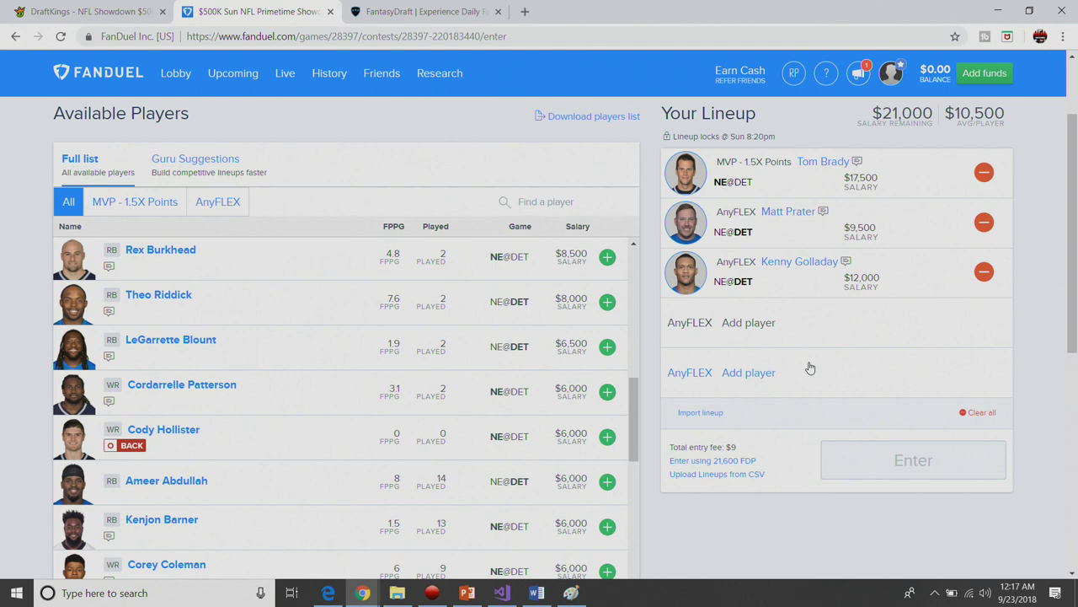
Add Theo Riddick ($8,000) and Marvin Jones Jr. ($12,000) to the last AnyFLEX slots.
{"action": "scroll", "coordinate": [637, 363], "scroll_direction": "up", "scroll_amount": 3}
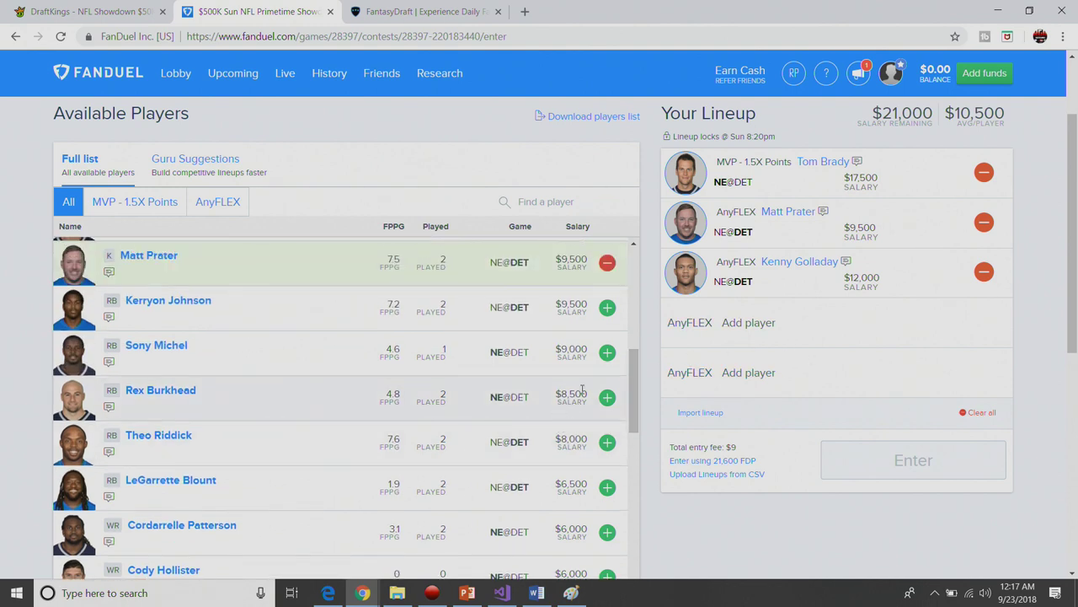
{"action": "left_click", "coordinate": [607, 443]}
{"action": "scroll", "coordinate": [571, 399], "scroll_direction": "up", "scroll_amount": 3}
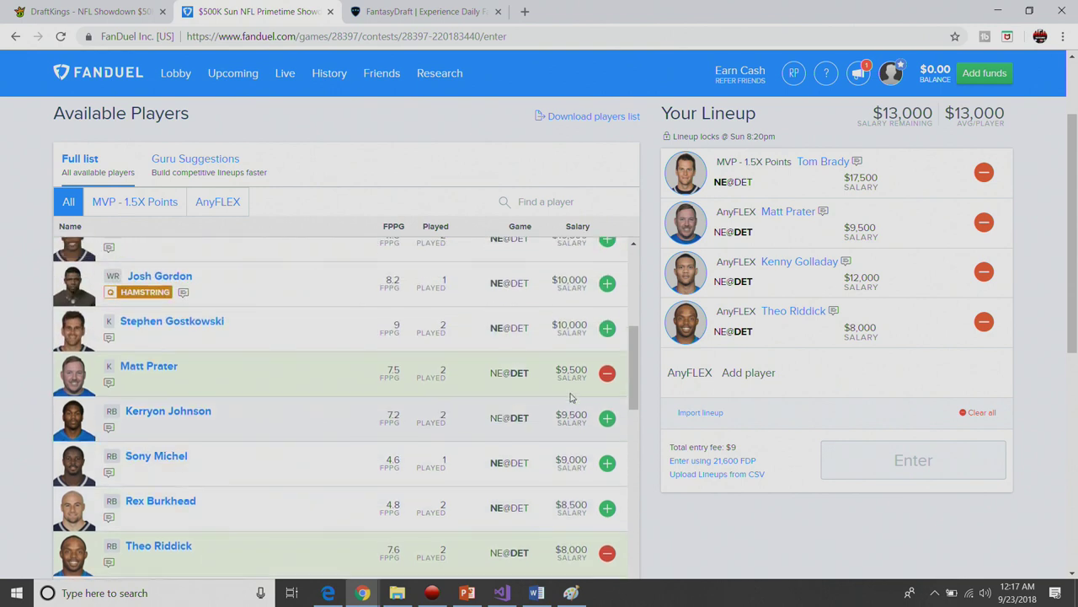
{"action": "scroll", "coordinate": [572, 400], "scroll_direction": "up", "scroll_amount": 2}
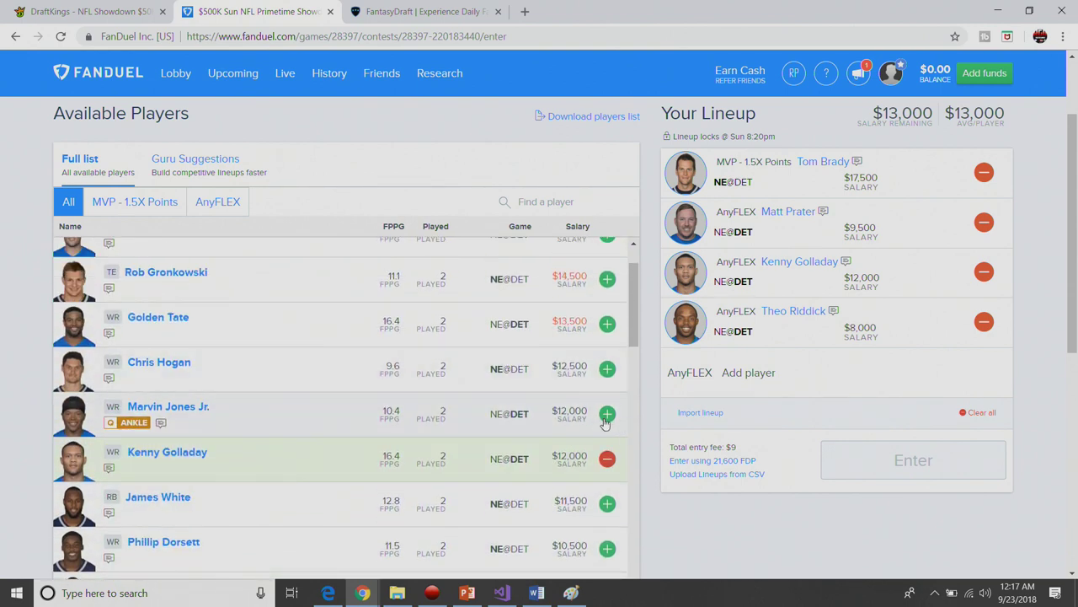
{"action": "left_click", "coordinate": [606, 415]}
Review Marvin Jones Jr.'s game log in his player card.
{"action": "left_click", "coordinate": [786, 362]}
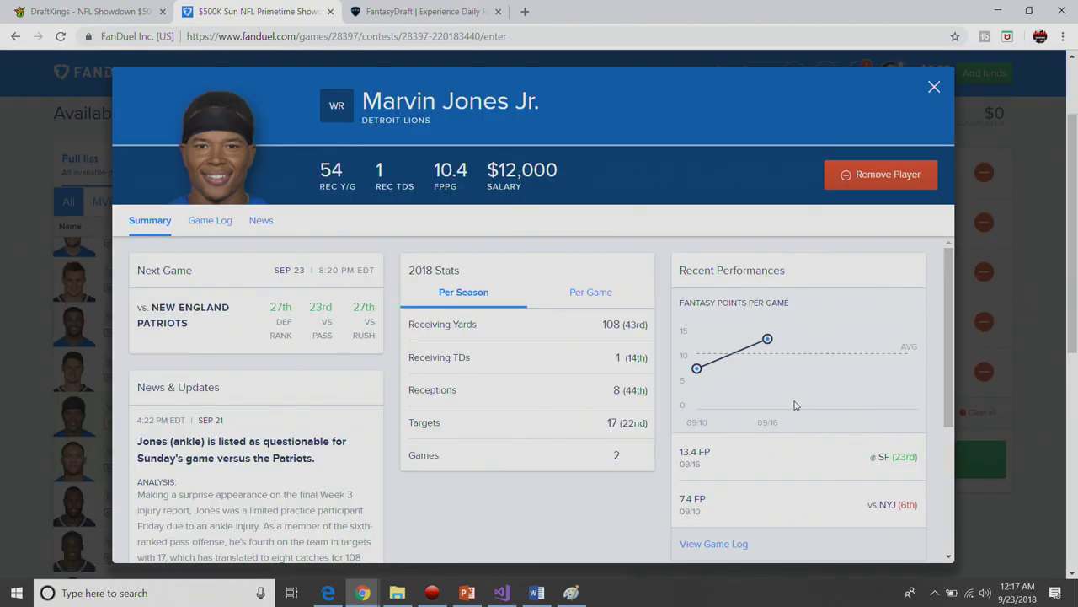
{"action": "left_click", "coordinate": [212, 241]}
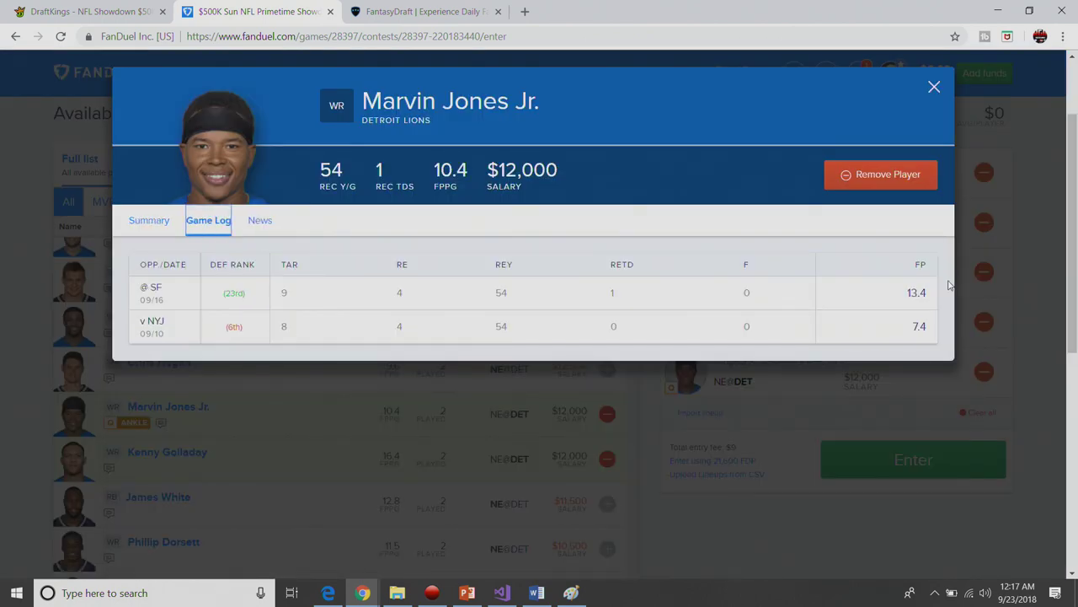
{"action": "left_click", "coordinate": [934, 88]}
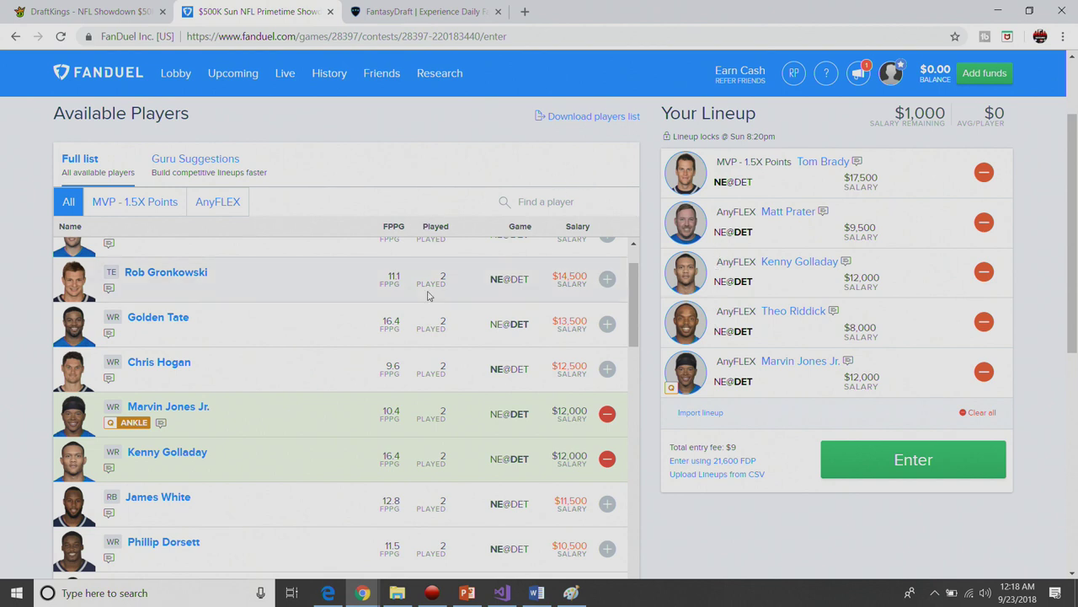
{"action": "scroll", "coordinate": [449, 354], "scroll_direction": "up", "scroll_amount": 1}
{"action": "scroll", "coordinate": [449, 354], "scroll_direction": "up", "scroll_amount": 1}
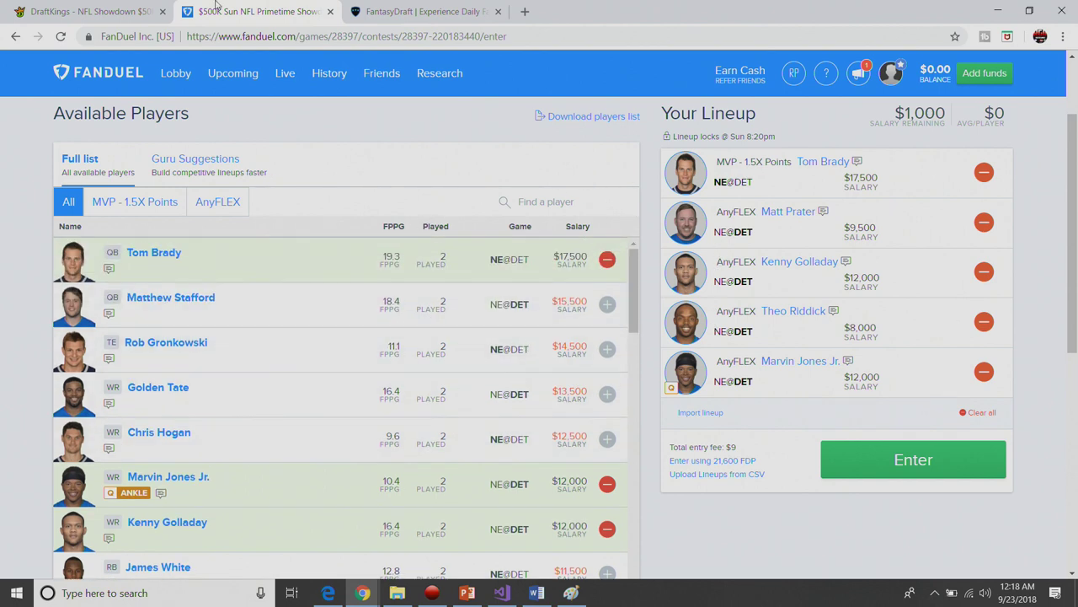
On DraftKings, make Tom Brady captain ($17,700) and Matt Prater the first FLEX ($3,000).
{"action": "left_click", "coordinate": [133, 8]}
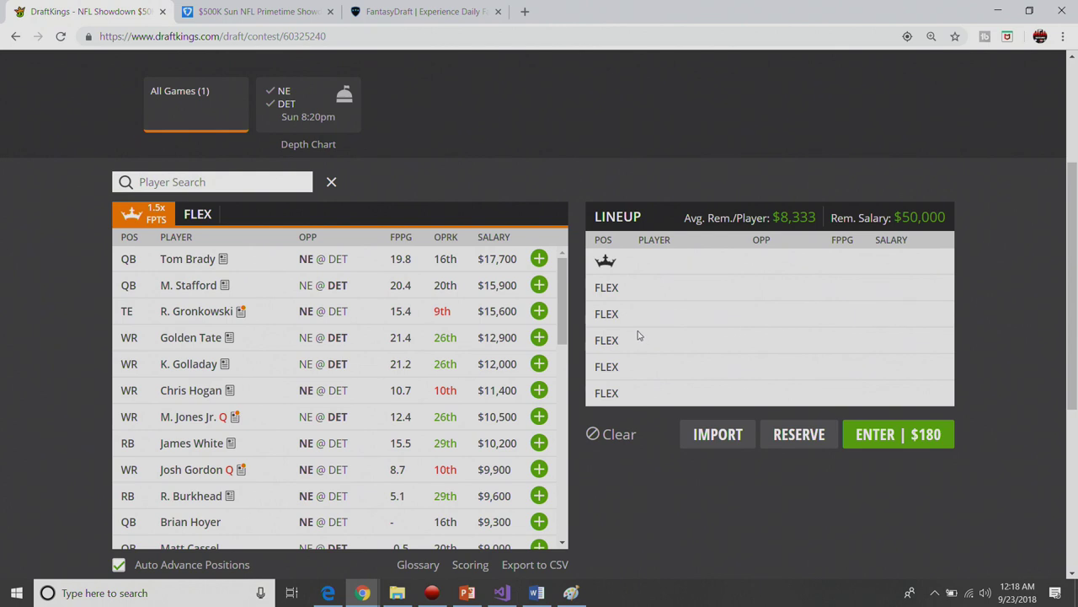
{"action": "left_click", "coordinate": [538, 260]}
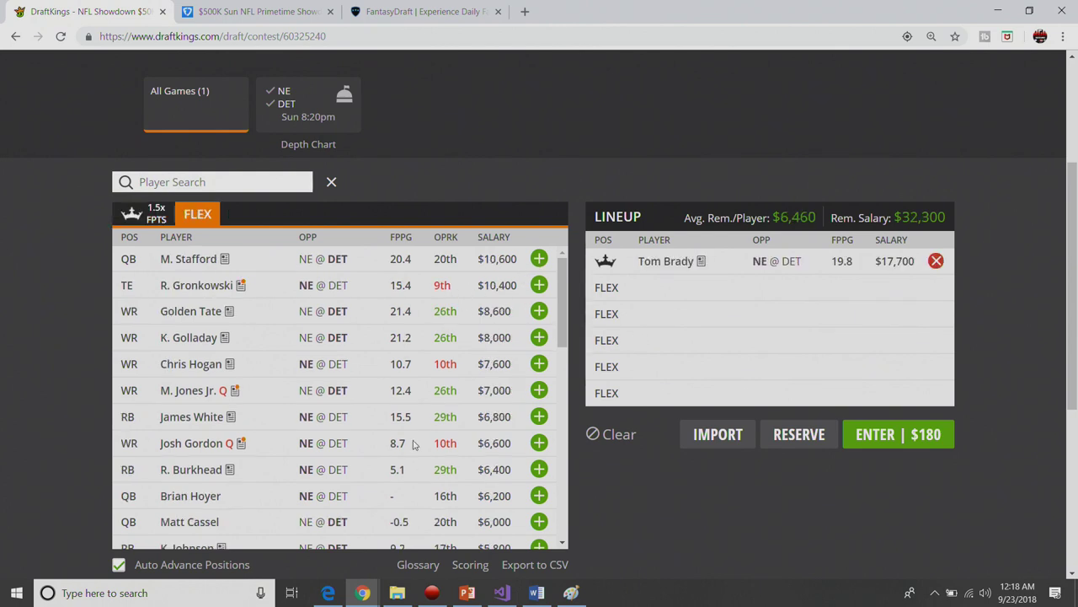
{"action": "scroll", "coordinate": [413, 444], "scroll_direction": "down", "scroll_amount": 3}
{"action": "scroll", "coordinate": [413, 445], "scroll_direction": "down", "scroll_amount": 1}
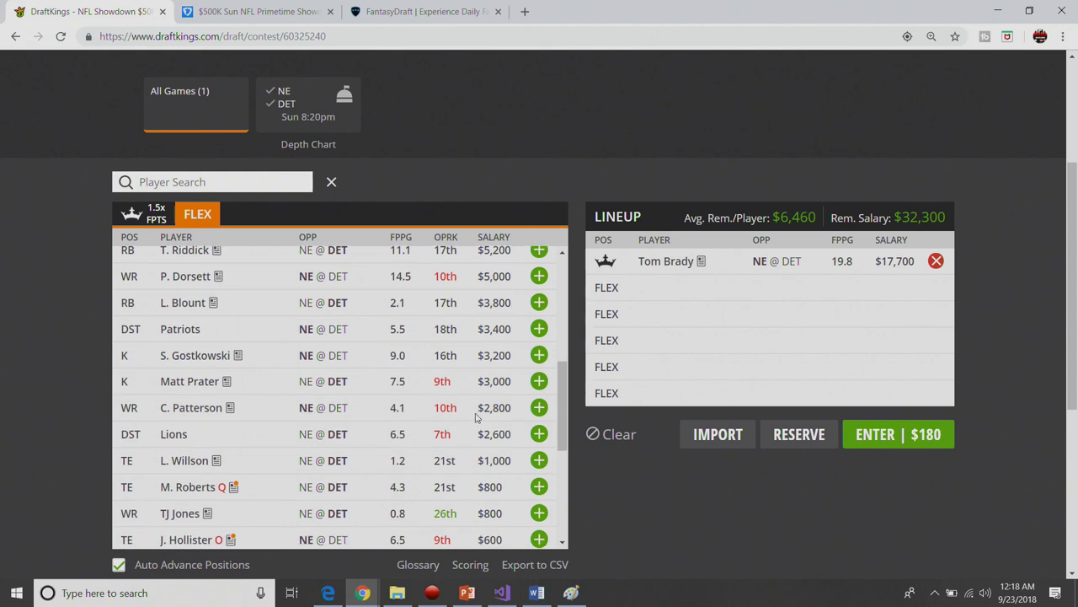
{"action": "left_click", "coordinate": [539, 381]}
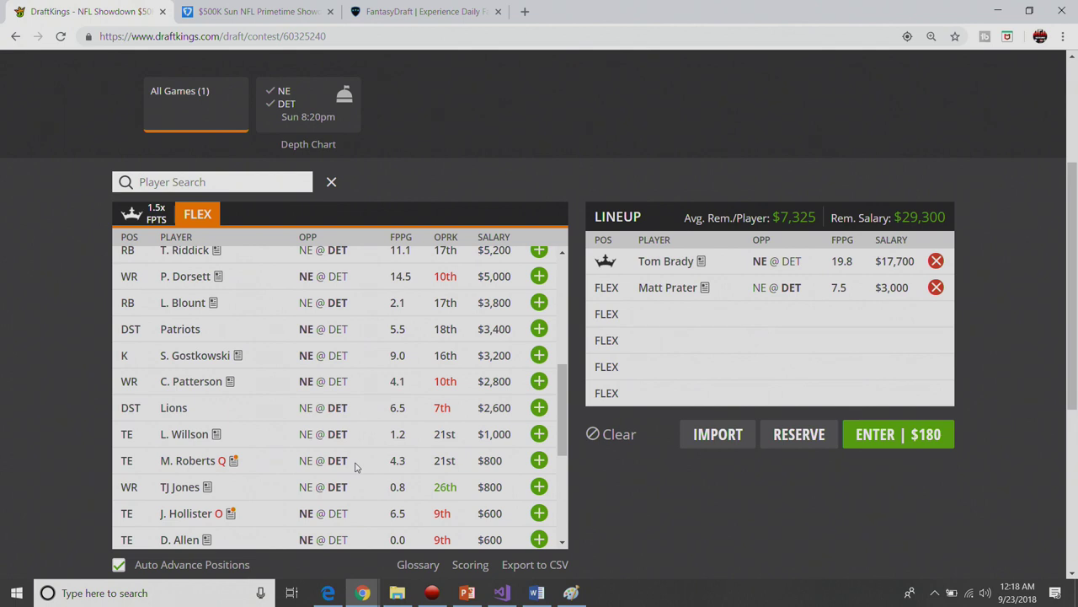
{"action": "scroll", "coordinate": [354, 467], "scroll_direction": "down", "scroll_amount": 2}
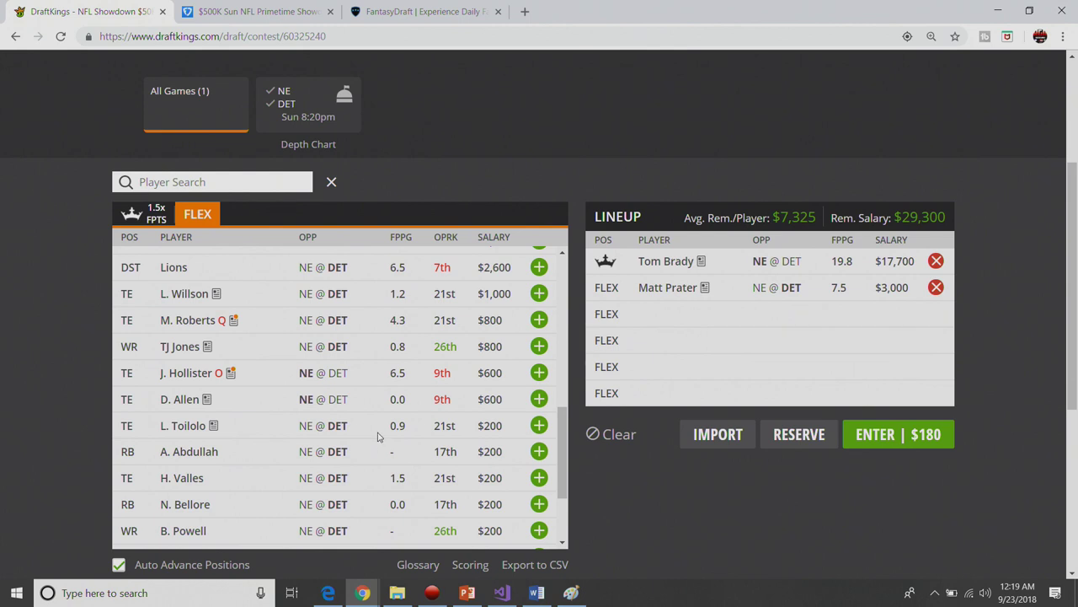
Scroll through the DraftKings player list to locate T. Riddick.
{"action": "scroll", "coordinate": [378, 436], "scroll_direction": "down", "scroll_amount": 1}
{"action": "scroll", "coordinate": [379, 437], "scroll_direction": "down", "scroll_amount": 1}
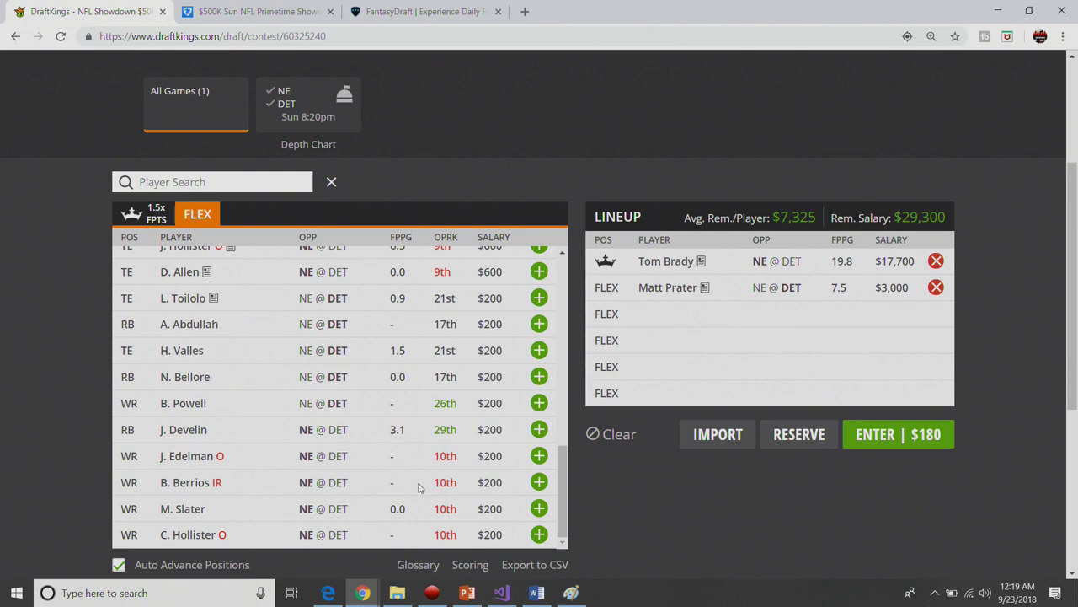
{"action": "scroll", "coordinate": [437, 406], "scroll_direction": "up", "scroll_amount": 3}
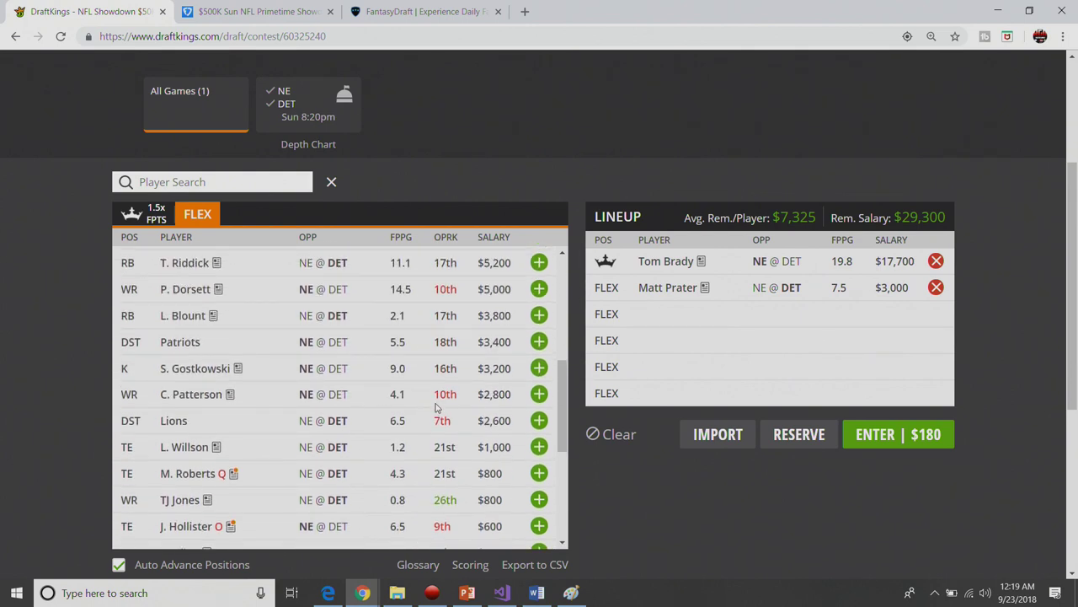
{"action": "scroll", "coordinate": [437, 407], "scroll_direction": "up", "scroll_amount": 1}
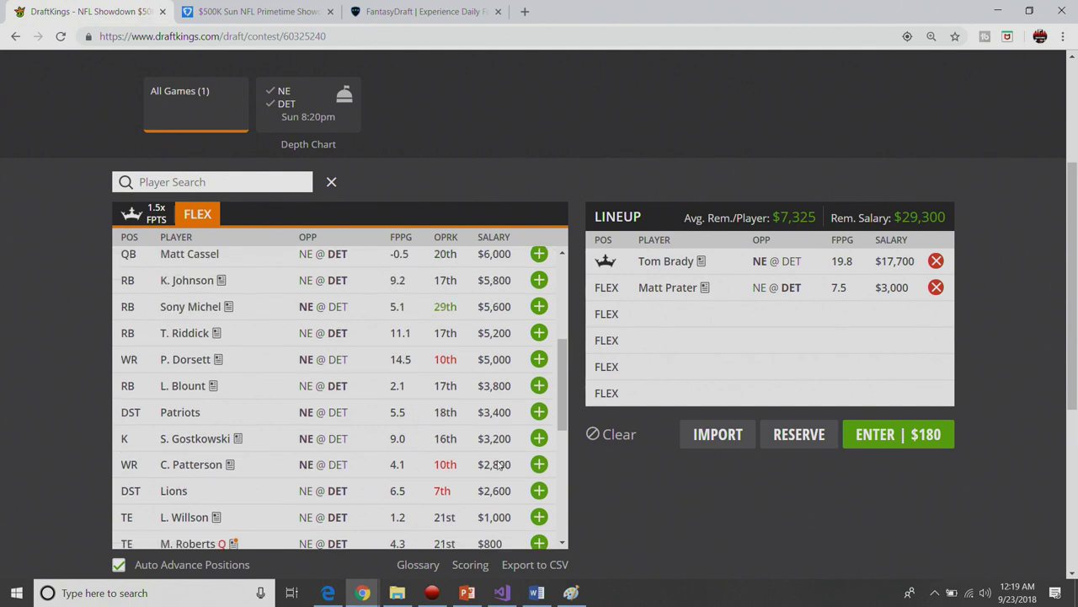
Add T. Riddick ($5,200) as a FLEX, leaving $24,100, and review his game log.
{"action": "left_click", "coordinate": [539, 333]}
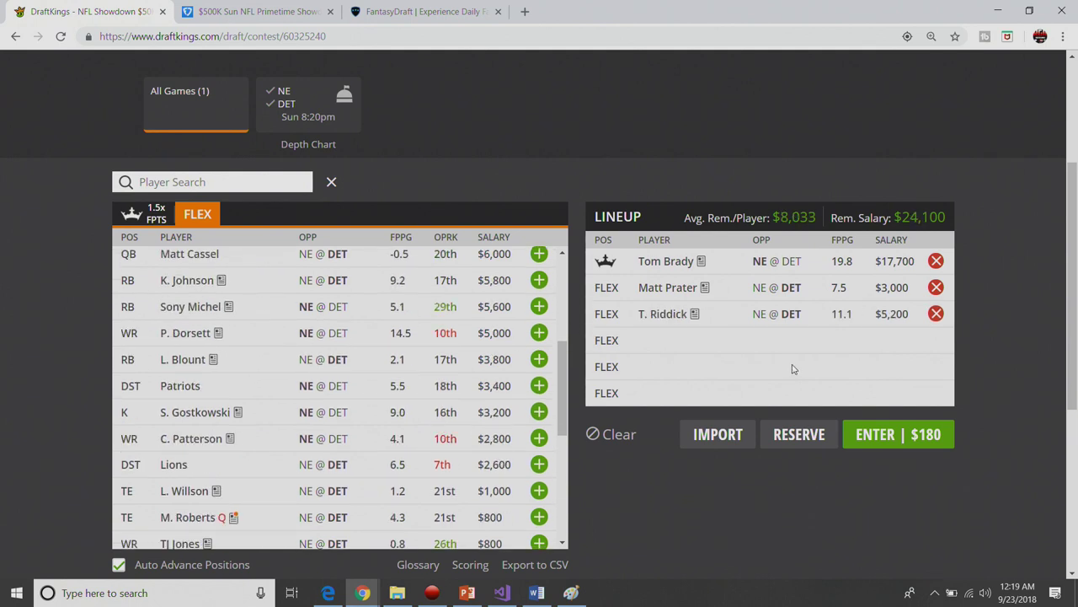
{"action": "left_click", "coordinate": [662, 314]}
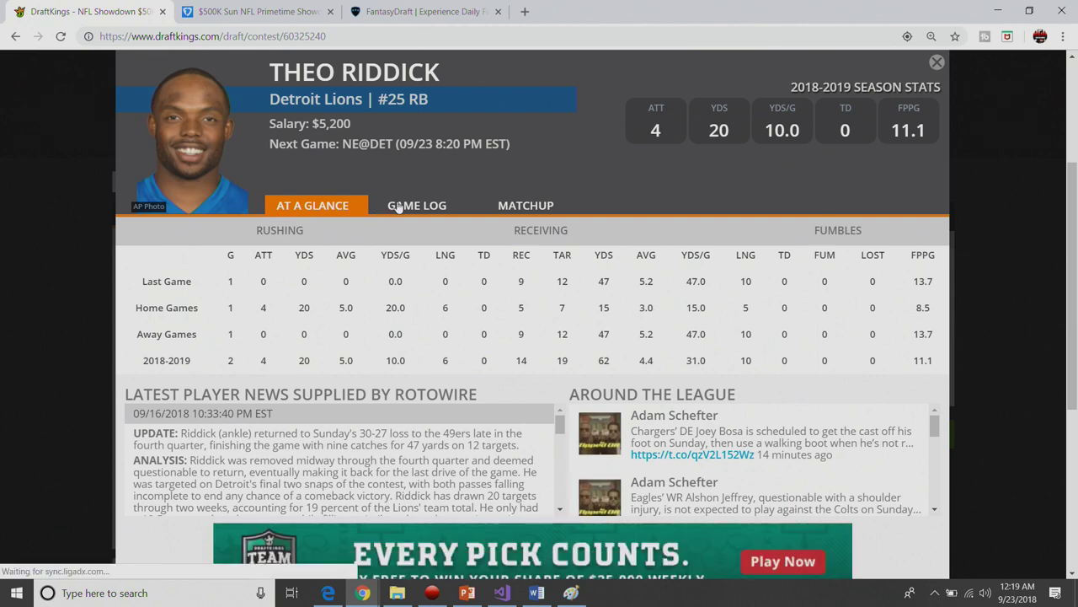
{"action": "left_click", "coordinate": [396, 208]}
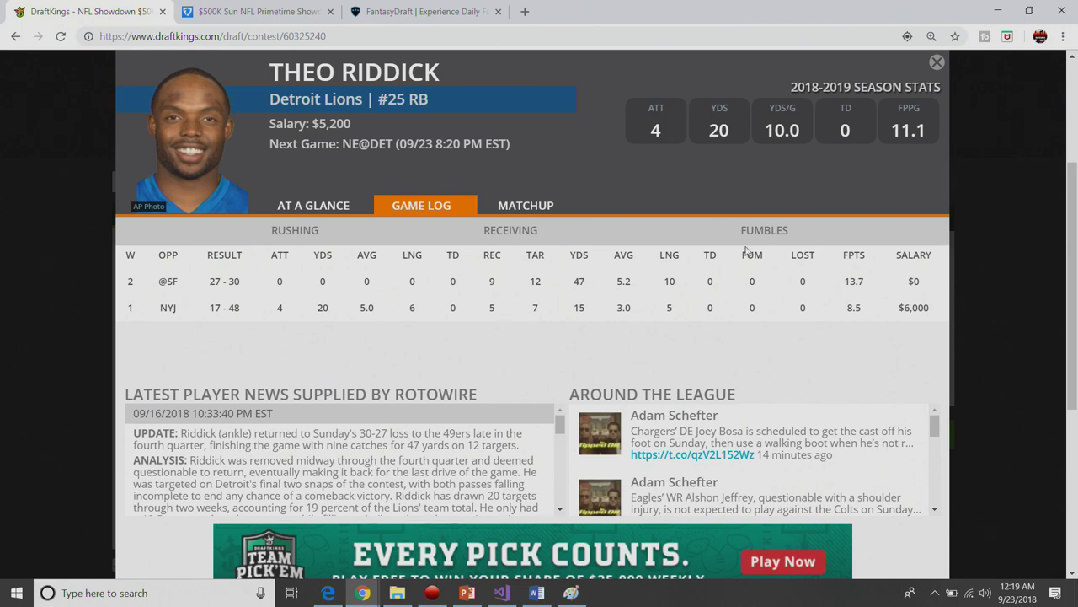
{"action": "left_click", "coordinate": [934, 64]}
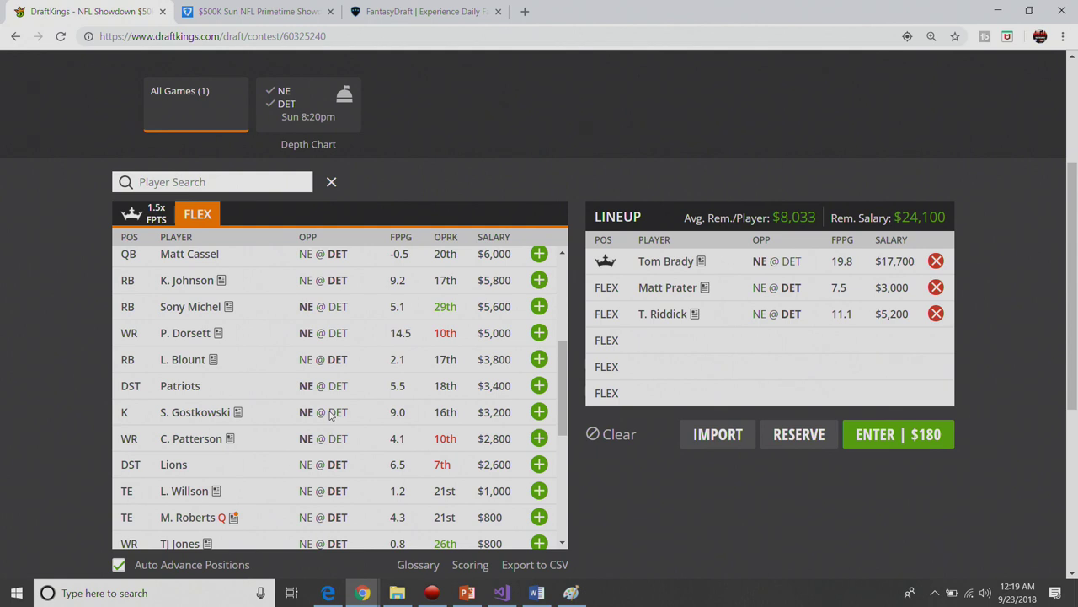
{"action": "scroll", "coordinate": [330, 415], "scroll_direction": "up", "scroll_amount": 1}
{"action": "scroll", "coordinate": [330, 415], "scroll_direction": "up", "scroll_amount": 1}
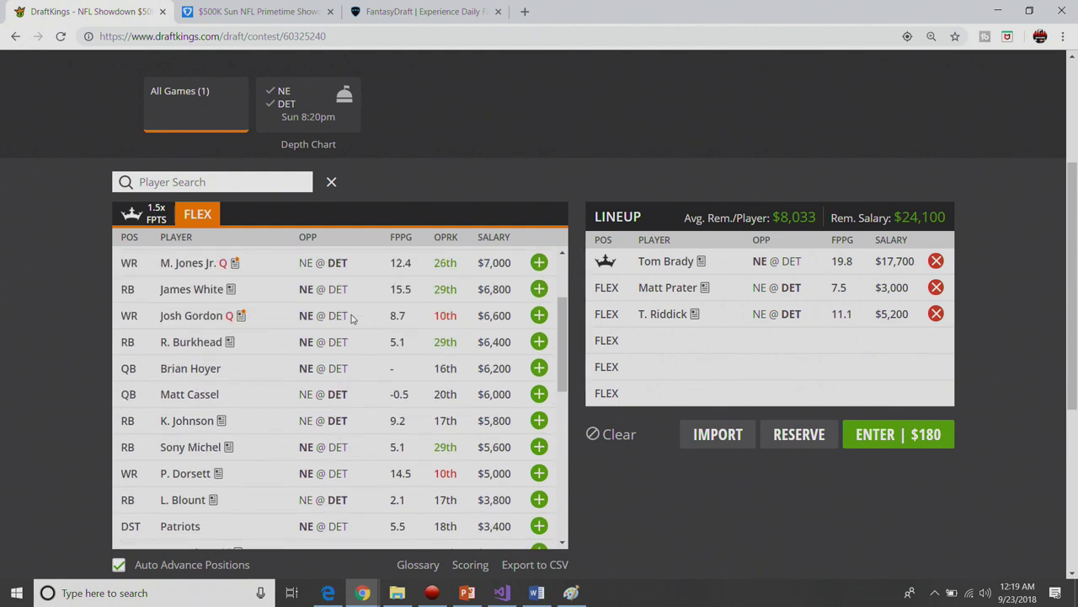
Check Josh Gordon's player card, then add him ($6,600) as the third FLEX.
{"action": "left_click", "coordinate": [194, 315]}
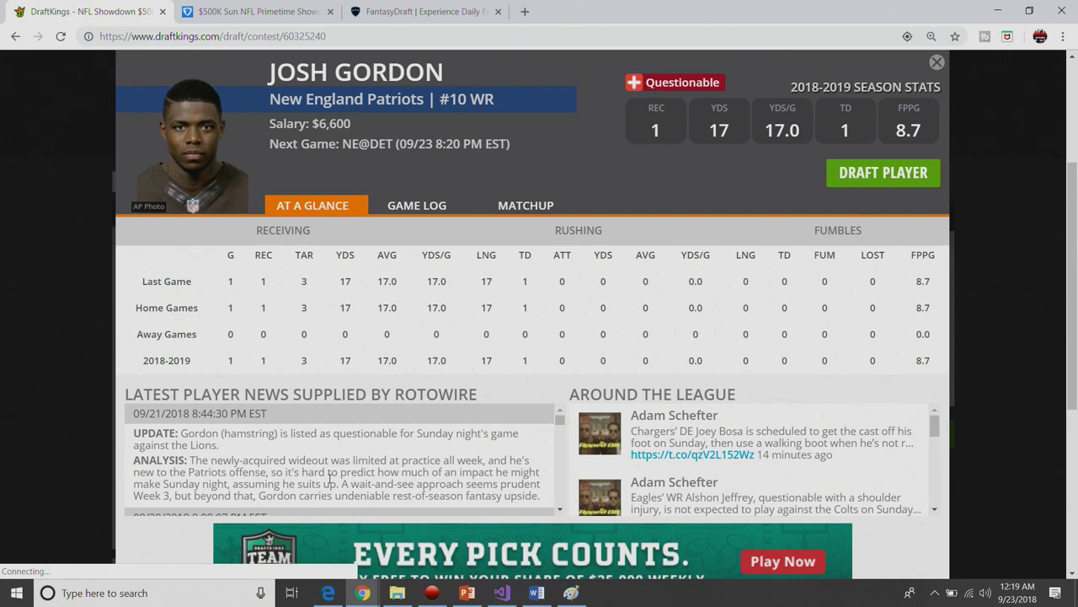
{"action": "left_click", "coordinate": [937, 62]}
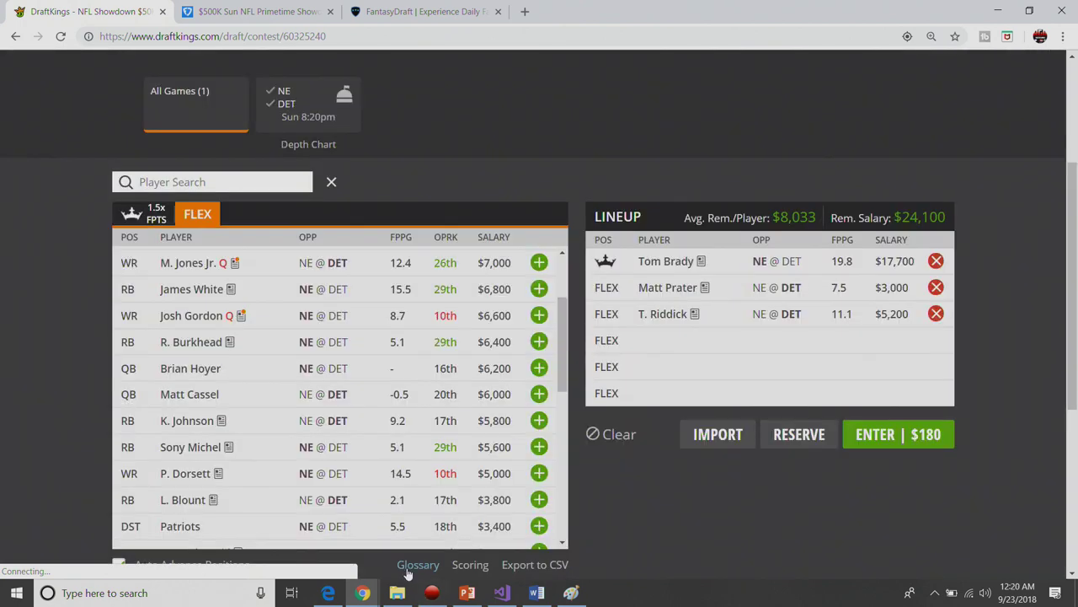
{"action": "left_click", "coordinate": [539, 316]}
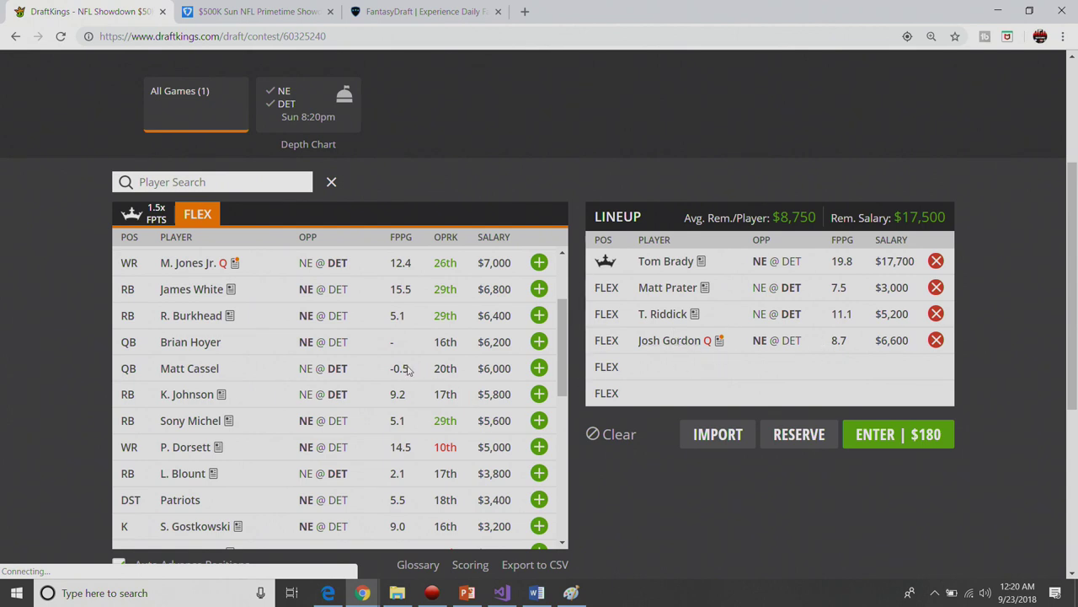
{"action": "scroll", "coordinate": [407, 369], "scroll_direction": "up", "scroll_amount": 2}
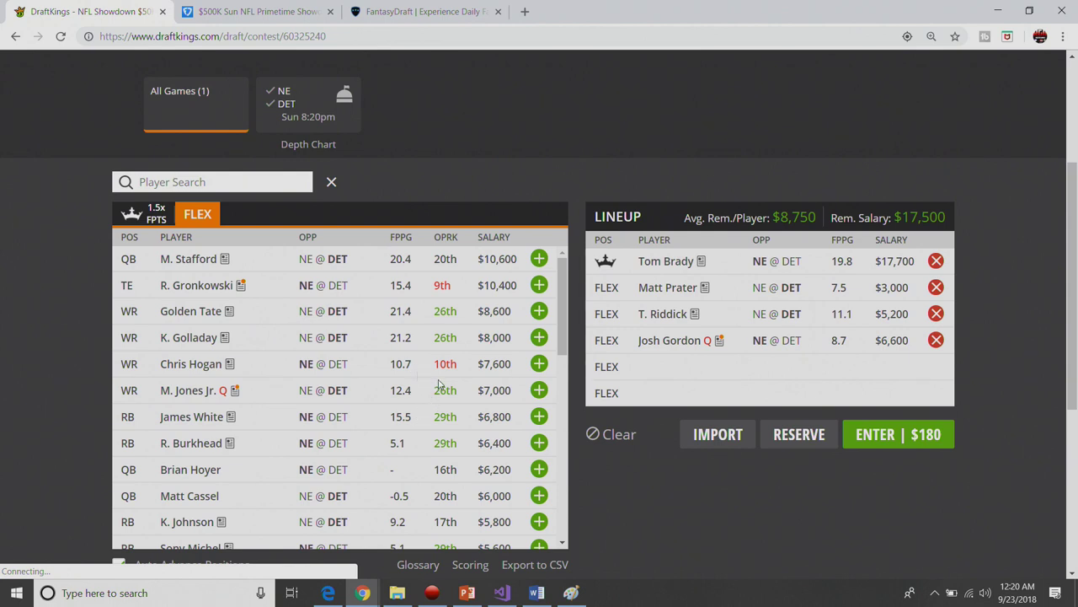
Fill the final two FLEX spots with Golden Tate ($8,600) and K. Golladay ($8,000), leaving $900.
{"action": "left_click", "coordinate": [540, 310]}
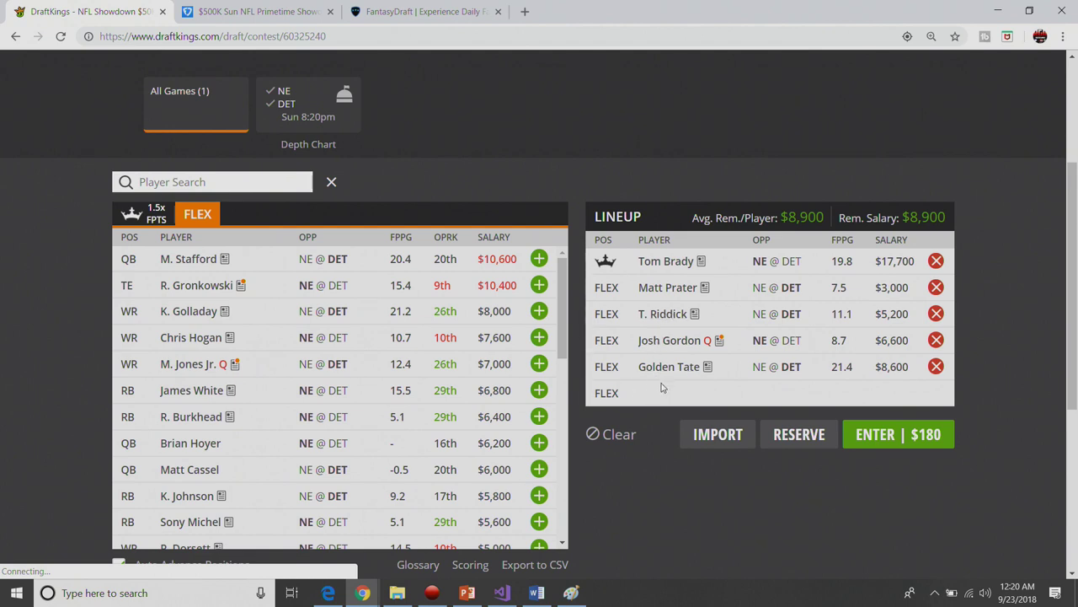
{"action": "left_click", "coordinate": [540, 313]}
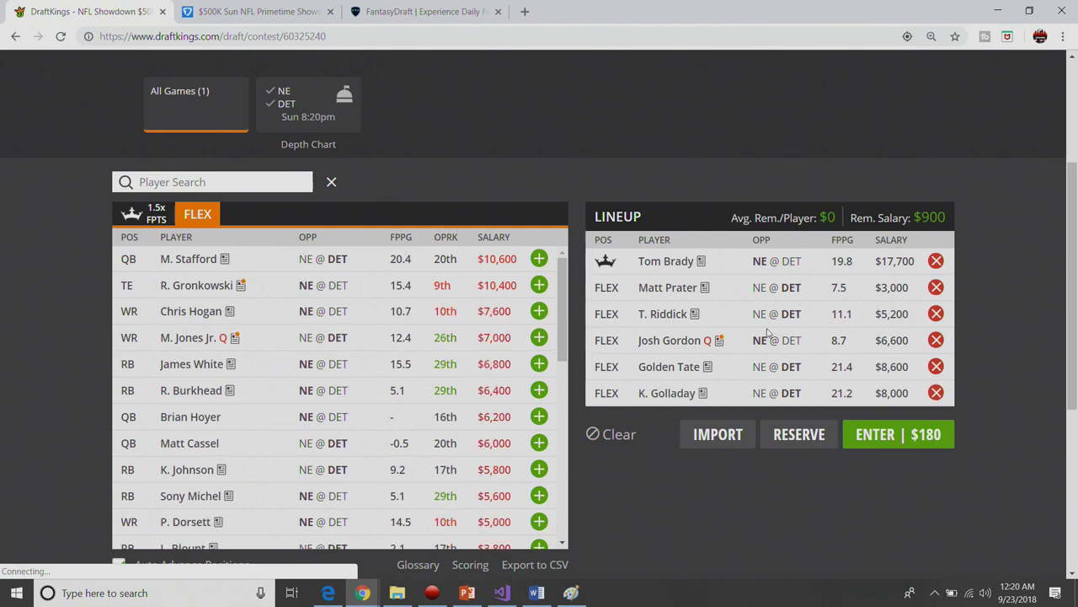
{"action": "scroll", "coordinate": [460, 345], "scroll_direction": "down", "scroll_amount": 3}
{"action": "scroll", "coordinate": [460, 333], "scroll_direction": "down", "scroll_amount": 1}
{"action": "scroll", "coordinate": [458, 333], "scroll_direction": "up", "scroll_amount": 1}
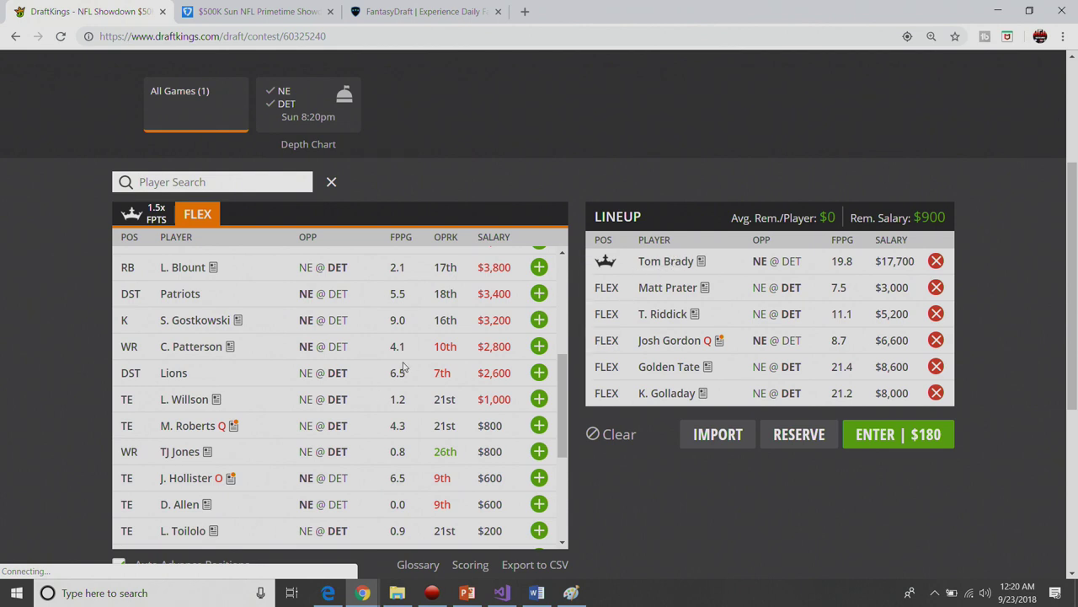
{"action": "scroll", "coordinate": [406, 362], "scroll_direction": "up", "scroll_amount": 1}
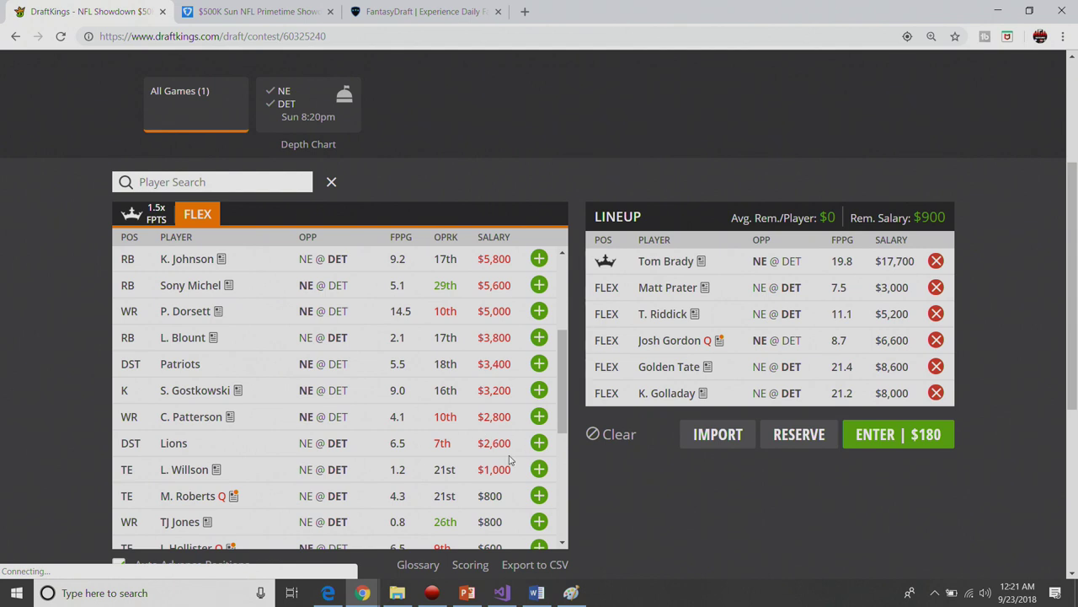
Clear the lineup and make Golden Tate captain at $12,900 from the 1.5x FPTS list.
{"action": "left_click", "coordinate": [624, 437]}
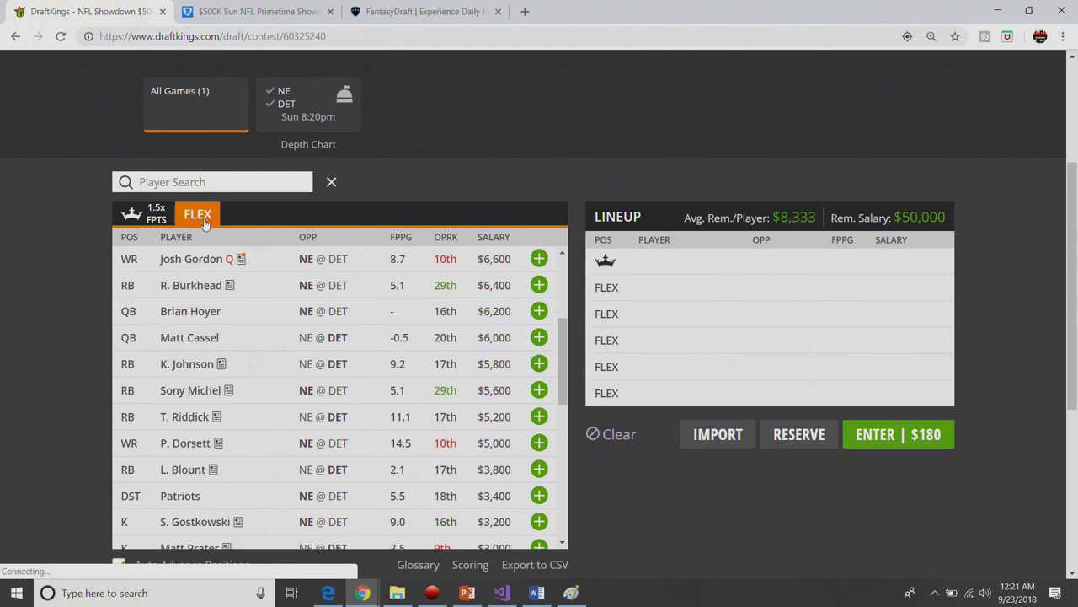
{"action": "left_click", "coordinate": [167, 223]}
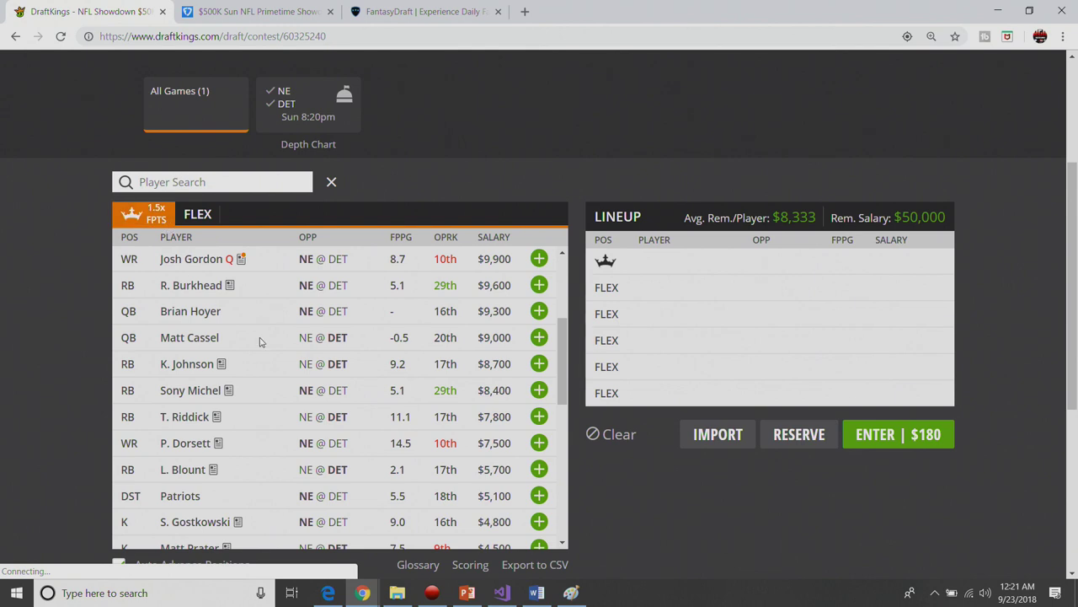
{"action": "scroll", "coordinate": [358, 401], "scroll_direction": "up", "scroll_amount": 3}
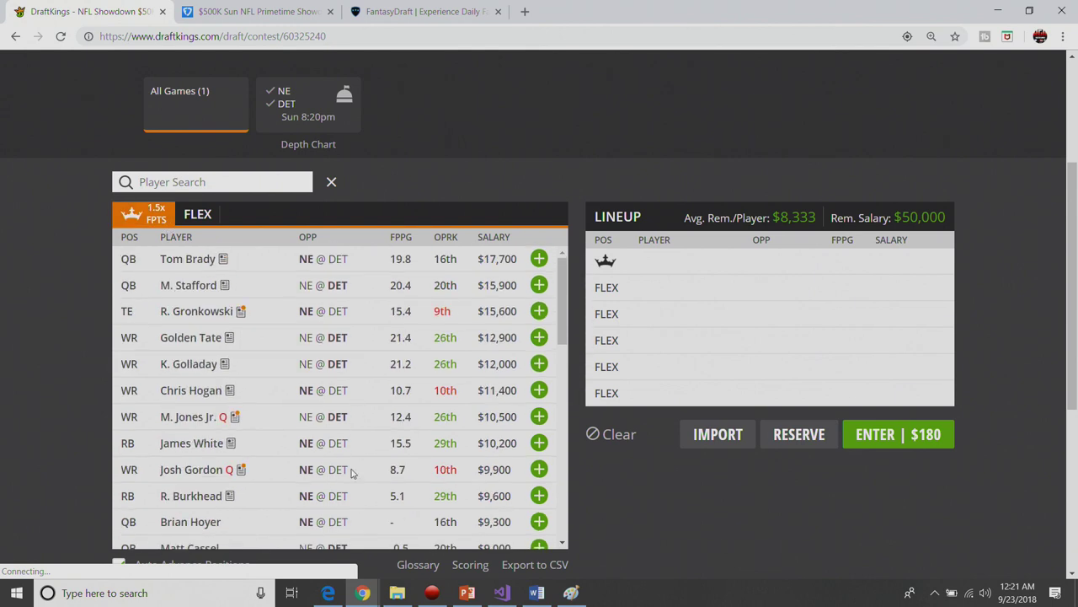
{"action": "left_click", "coordinate": [540, 337]}
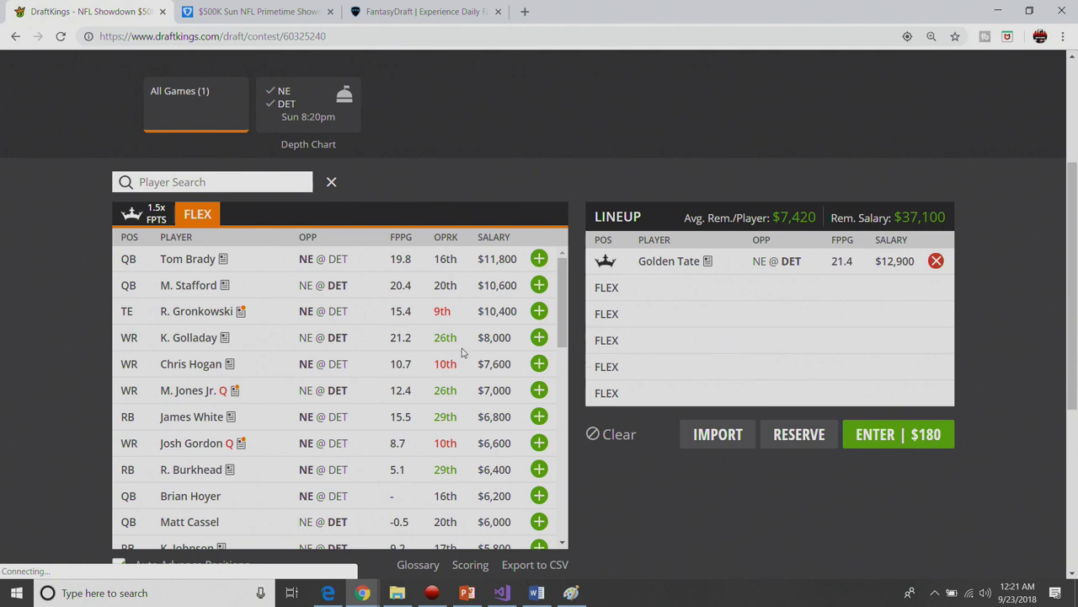
Add Matt Prater, T. Riddick and M. Jones Jr. to FLEX slots.
{"action": "scroll", "coordinate": [472, 349], "scroll_direction": "down", "scroll_amount": 5}
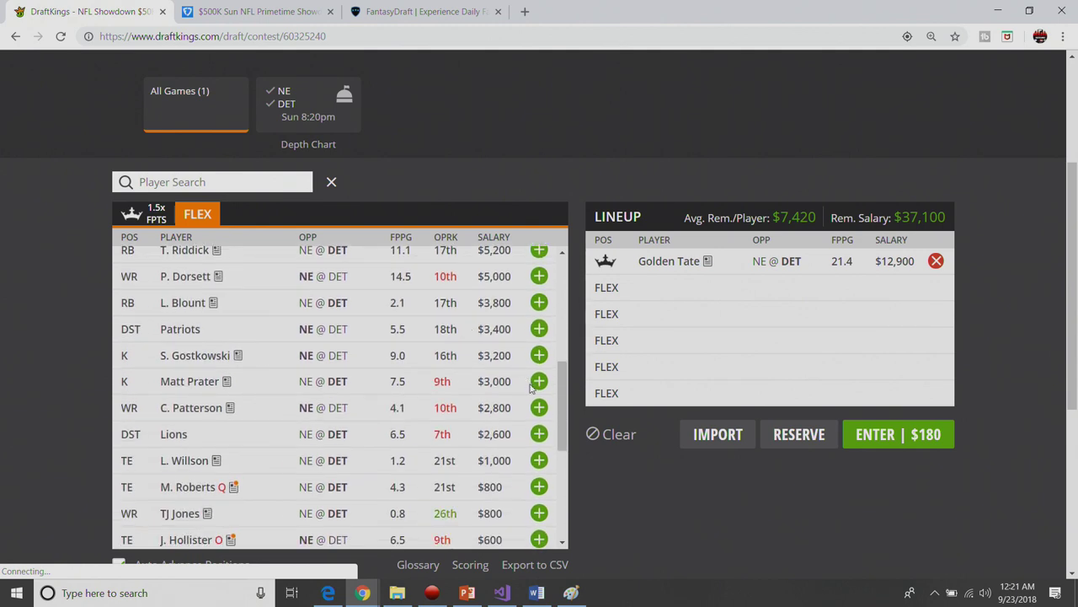
{"action": "left_click", "coordinate": [539, 381]}
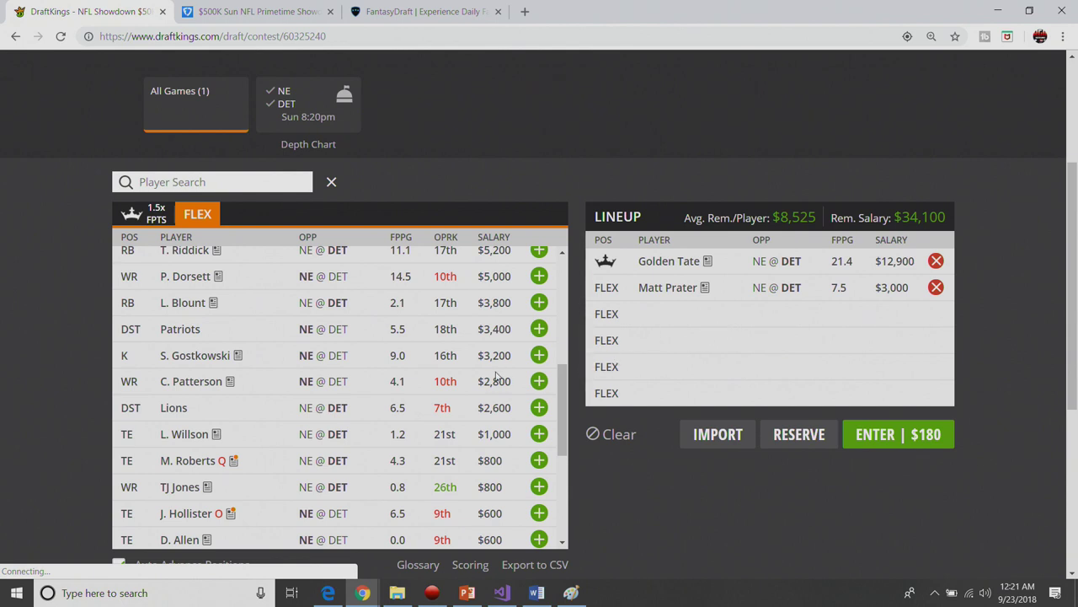
{"action": "scroll", "coordinate": [456, 362], "scroll_direction": "up", "scroll_amount": 3}
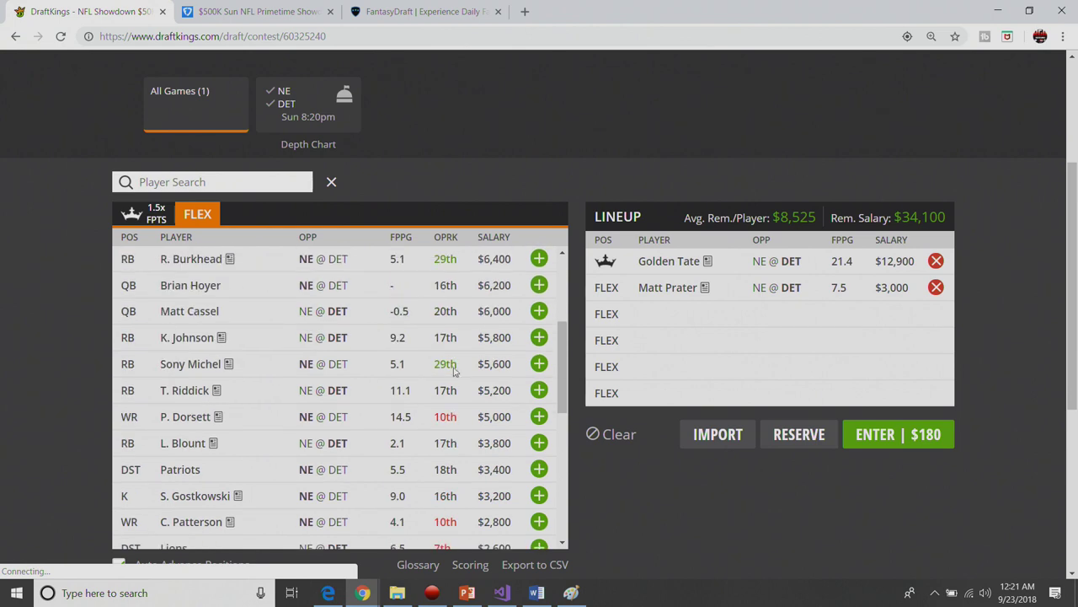
{"action": "left_click", "coordinate": [539, 390]}
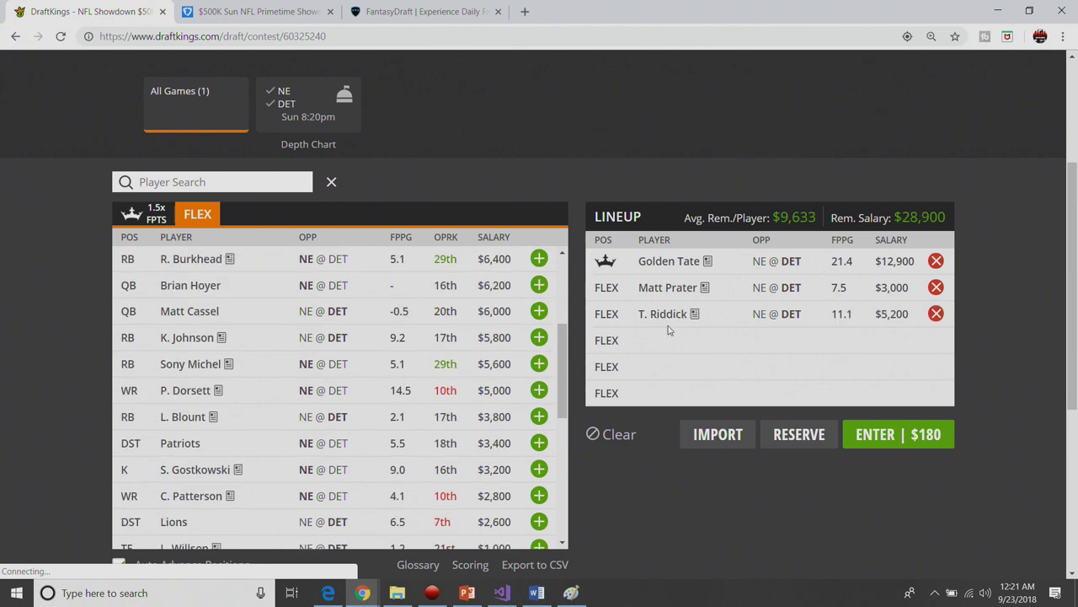
{"action": "scroll", "coordinate": [425, 391], "scroll_direction": "up", "scroll_amount": 1}
{"action": "scroll", "coordinate": [426, 390], "scroll_direction": "up", "scroll_amount": 2}
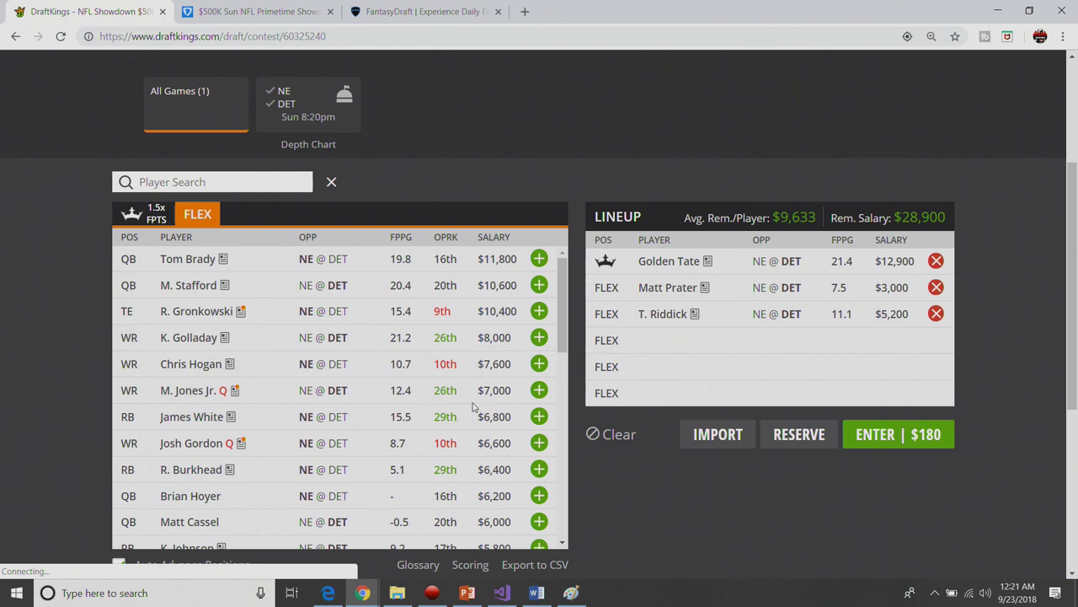
{"action": "left_click", "coordinate": [539, 390]}
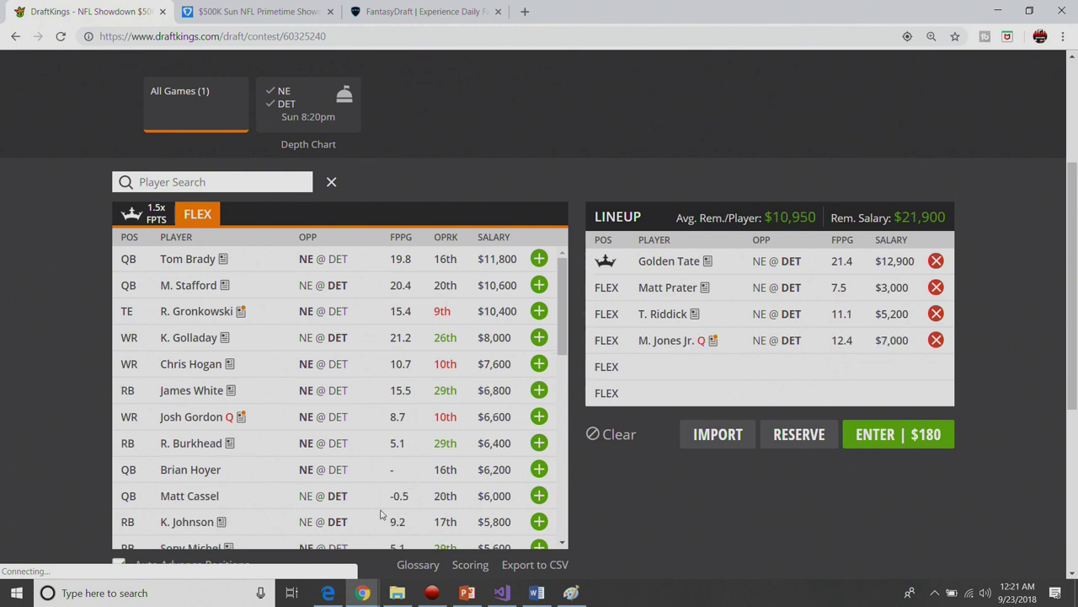
Add Tom Brady, swap M. Jones Jr. for Josh Gordon, and add R. Gronkowski, leaving $100.
{"action": "left_click", "coordinate": [539, 258]}
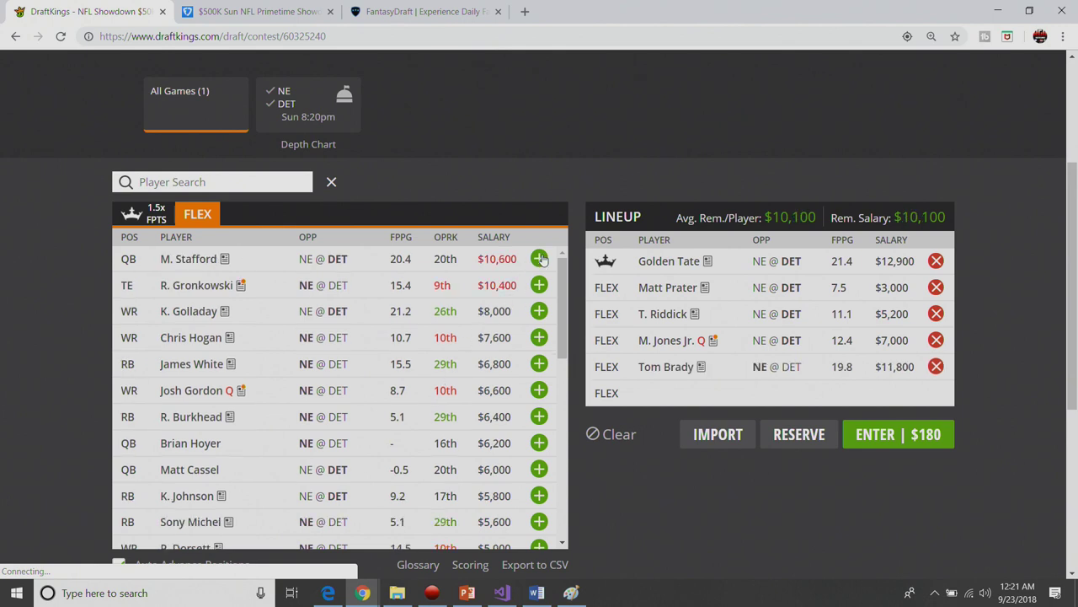
{"action": "left_click", "coordinate": [936, 340]}
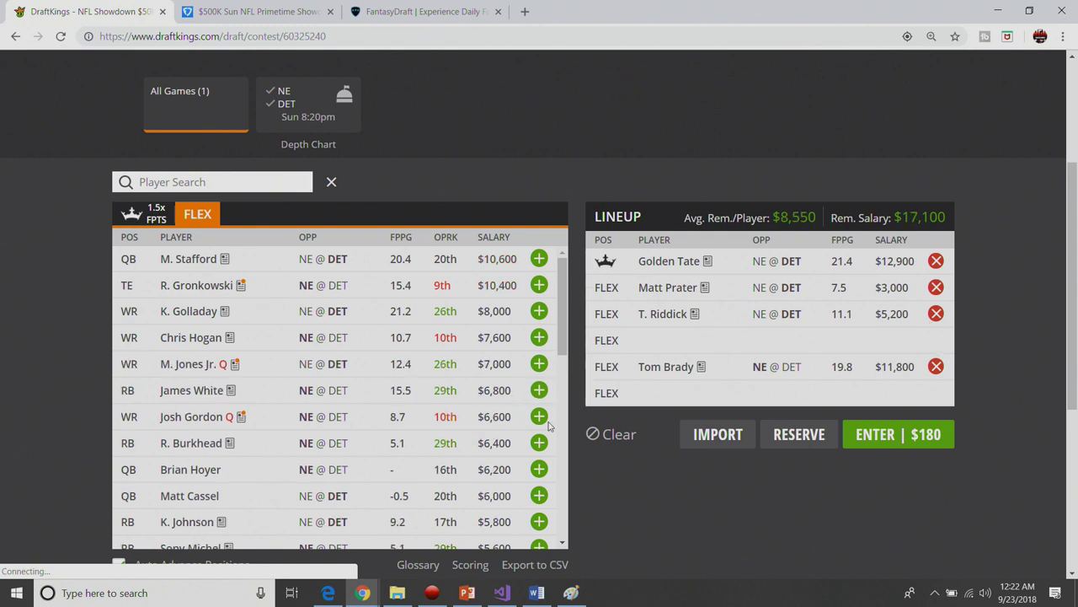
{"action": "left_click", "coordinate": [536, 417]}
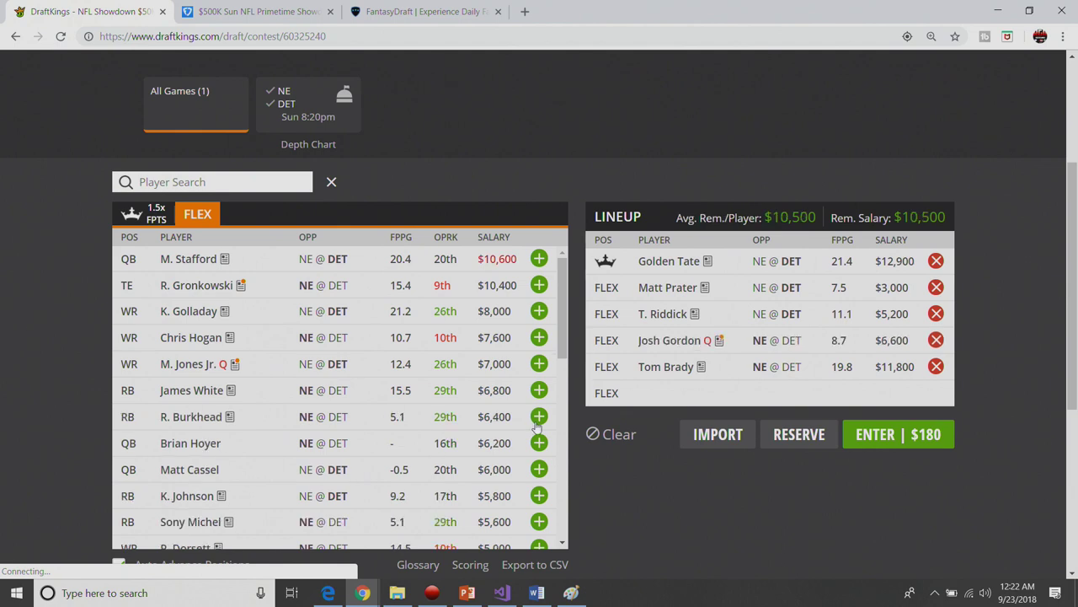
{"action": "left_click", "coordinate": [538, 287]}
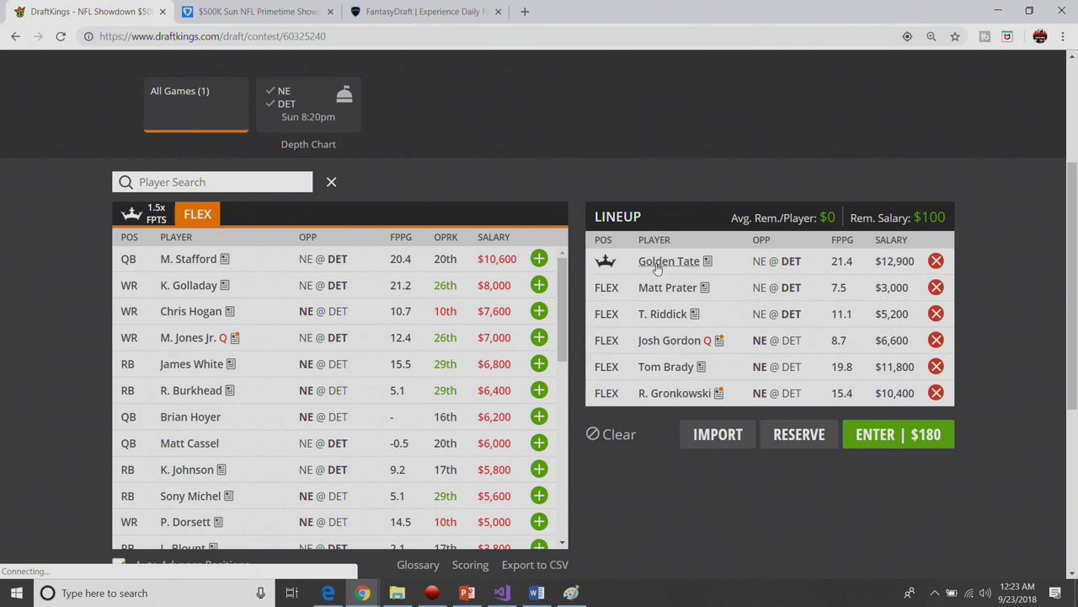
Clear all six players from the Tate-captain lineup, restoring $50,000 salary.
{"action": "left_click", "coordinate": [612, 434]}
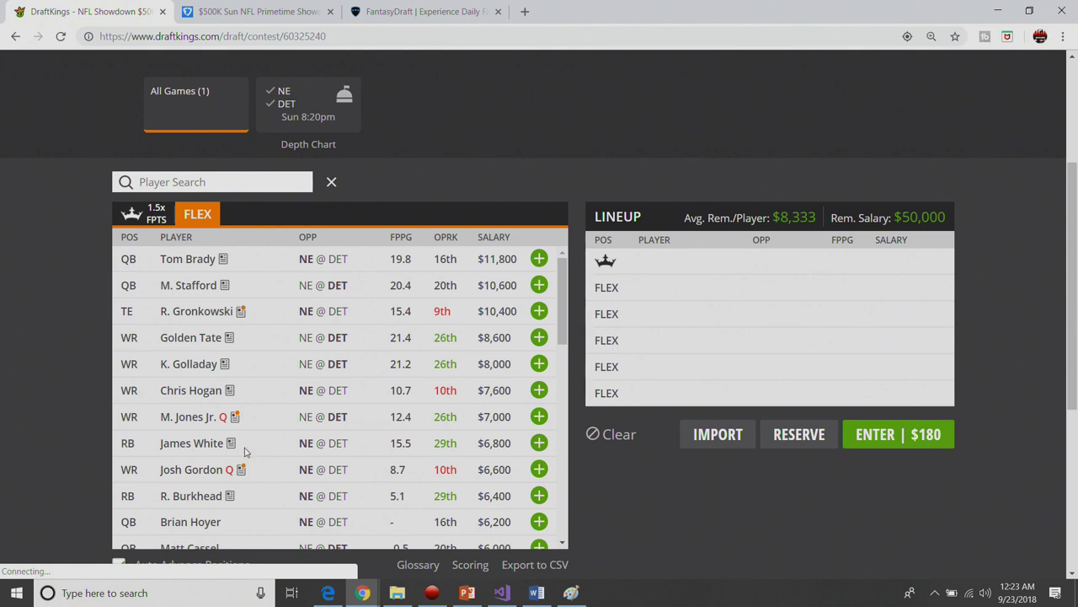
Find P. Dorsett in the player list and open his $5,000 player card.
{"action": "scroll", "coordinate": [247, 434], "scroll_direction": "down", "scroll_amount": 1}
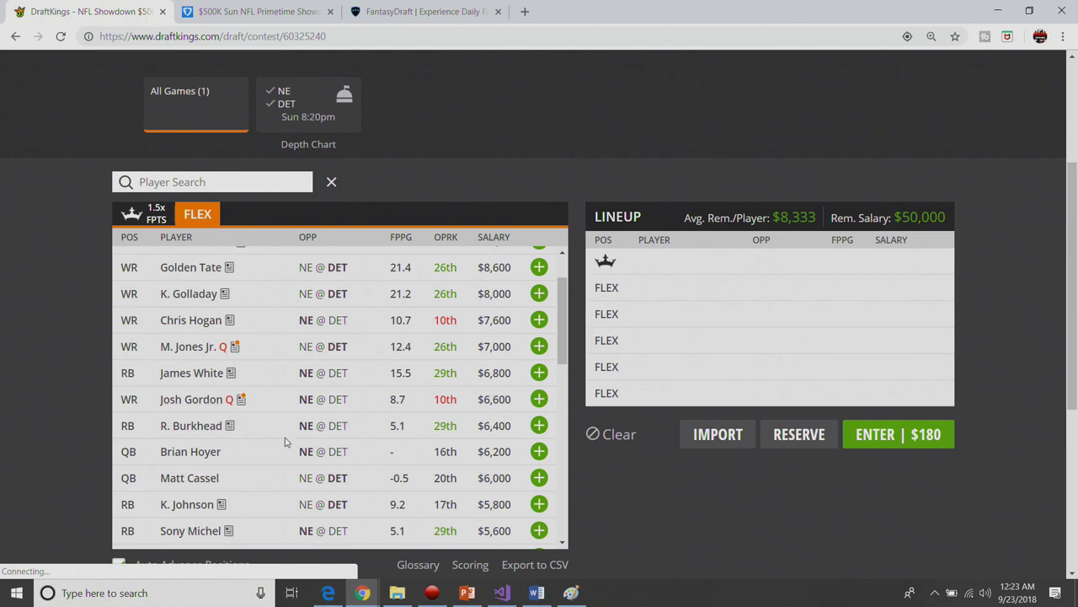
{"action": "scroll", "coordinate": [284, 439], "scroll_direction": "down", "scroll_amount": 2}
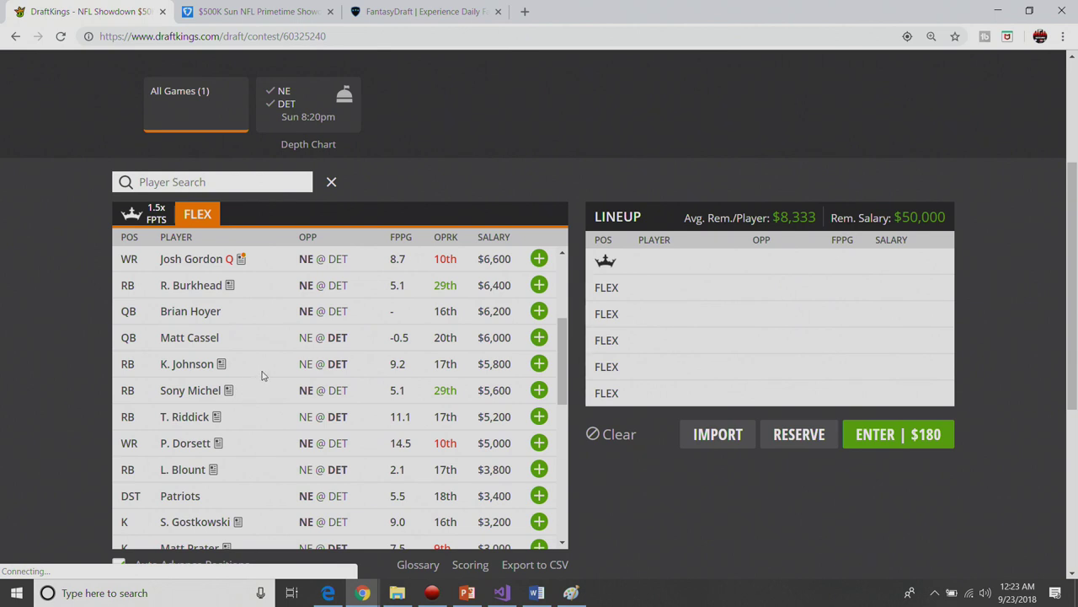
{"action": "scroll", "coordinate": [262, 376], "scroll_direction": "down", "scroll_amount": 1}
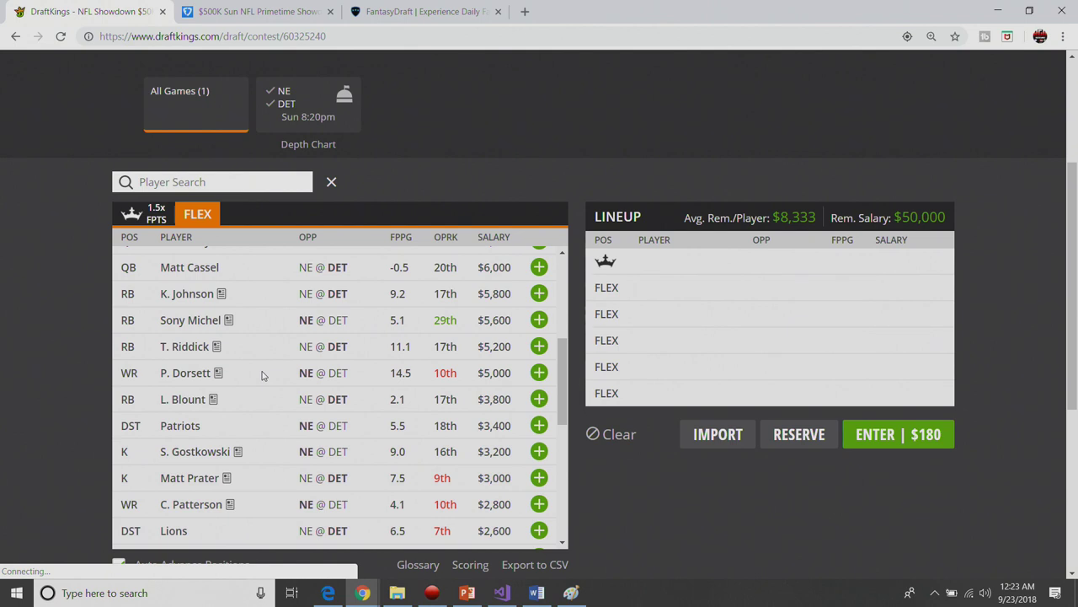
{"action": "left_click", "coordinate": [194, 375]}
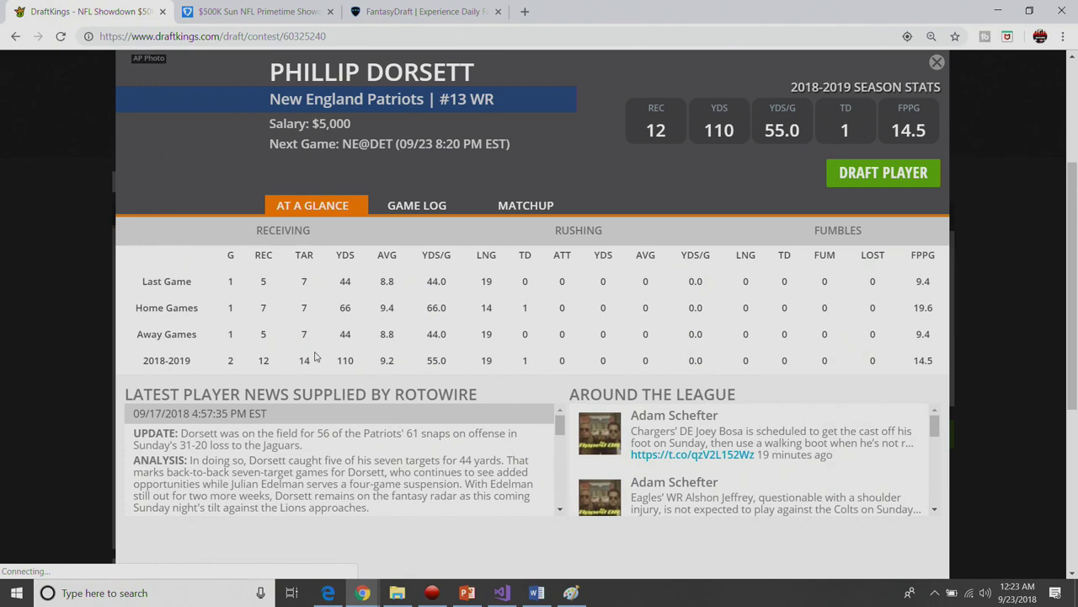
View Dorsett's Game Log stats, then close his player card.
{"action": "left_click", "coordinate": [415, 202]}
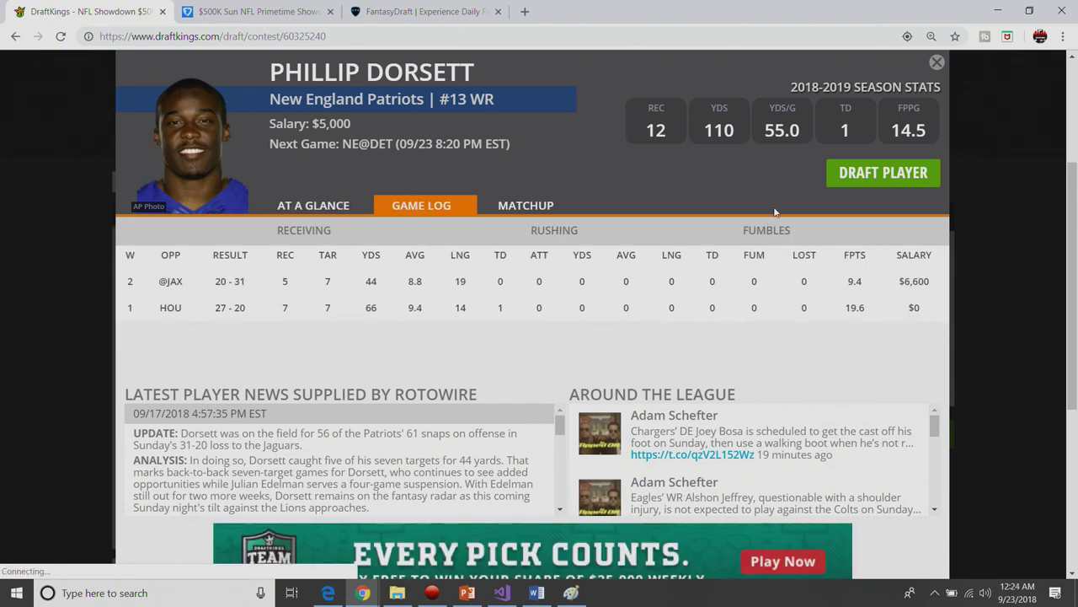
{"action": "left_click", "coordinate": [936, 63]}
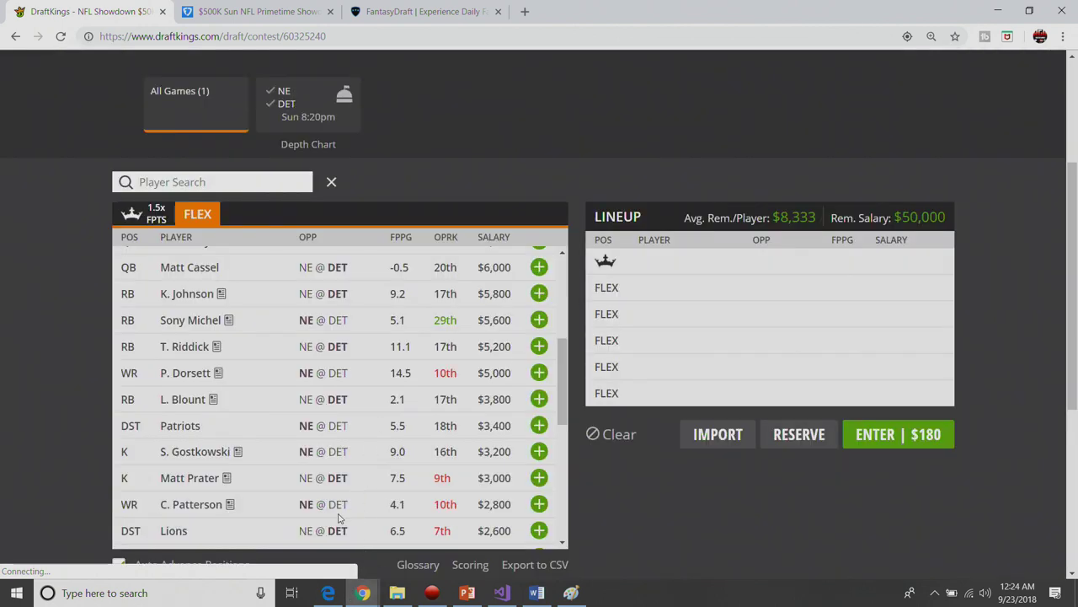
Add D. Allen ($600) to the first FLEX slot, leaving $49,400.
{"action": "scroll", "coordinate": [377, 454], "scroll_direction": "down", "scroll_amount": 1}
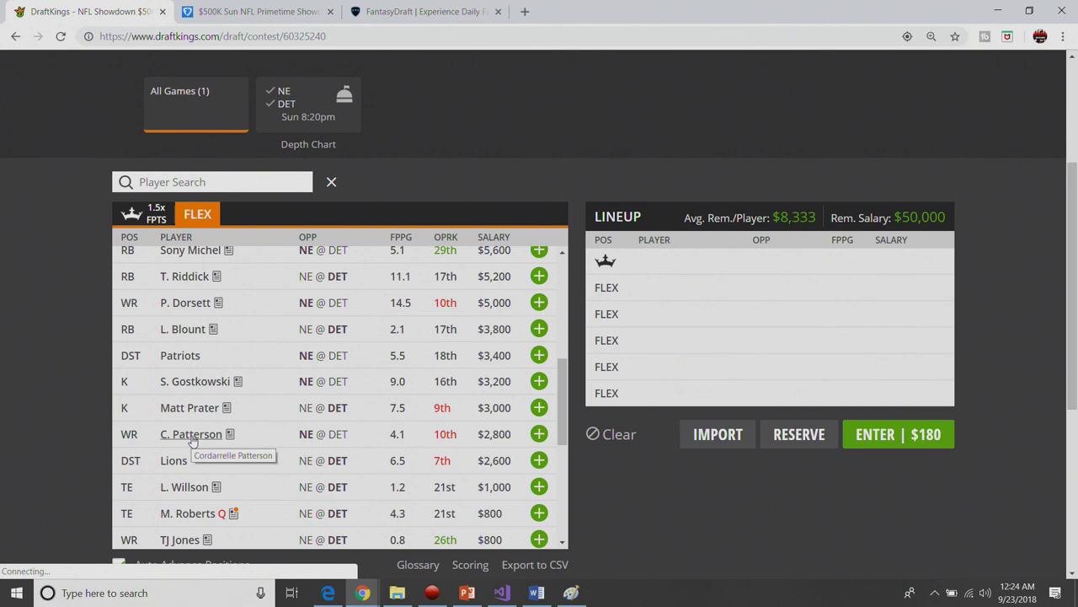
{"action": "scroll", "coordinate": [192, 443], "scroll_direction": "down", "scroll_amount": 4}
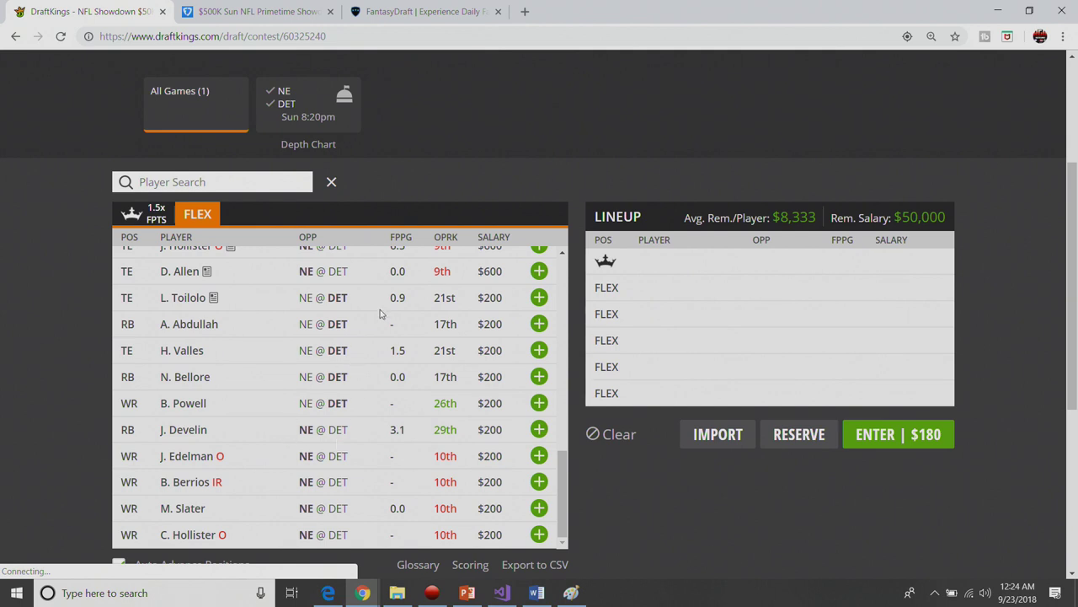
{"action": "scroll", "coordinate": [414, 384], "scroll_direction": "up", "scroll_amount": 3}
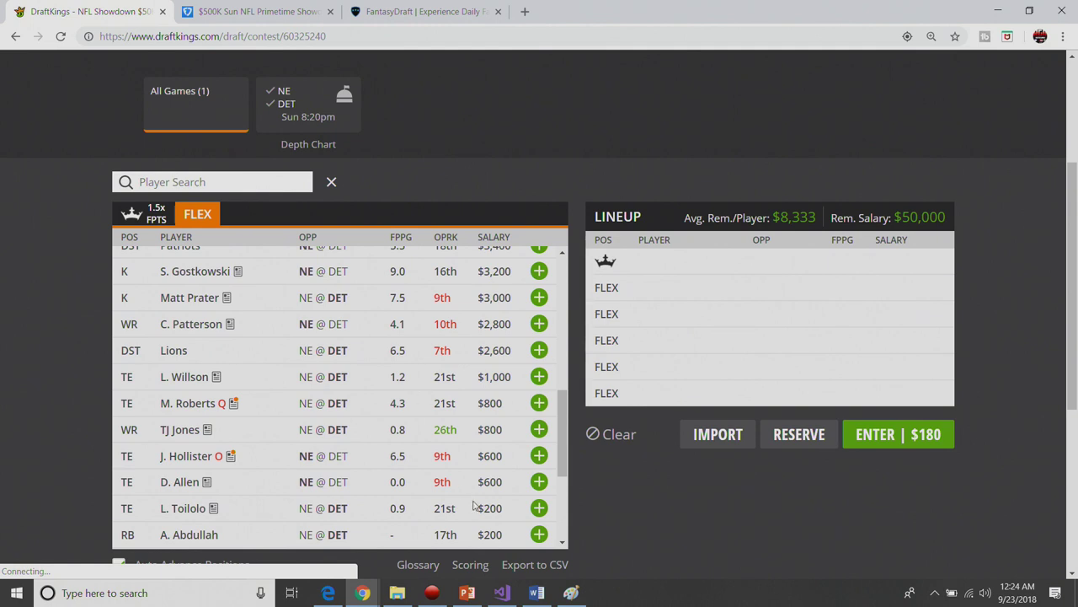
{"action": "left_click", "coordinate": [539, 482]}
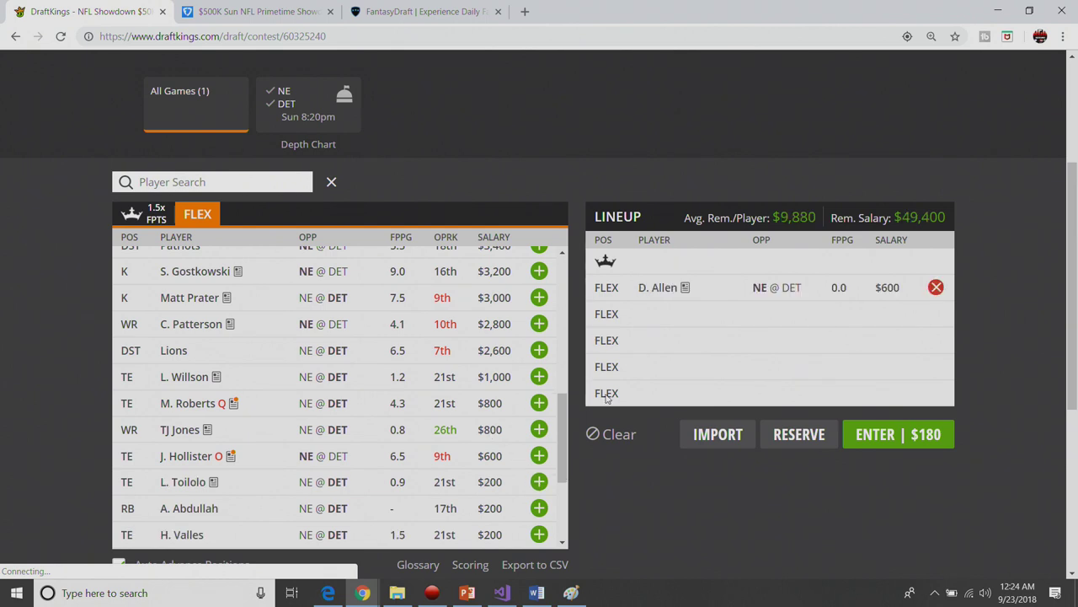
Add Matt Prater to the second FLEX slot, then clear the lineup back to $50,000.
{"action": "scroll", "coordinate": [533, 386], "scroll_direction": "up", "scroll_amount": 1}
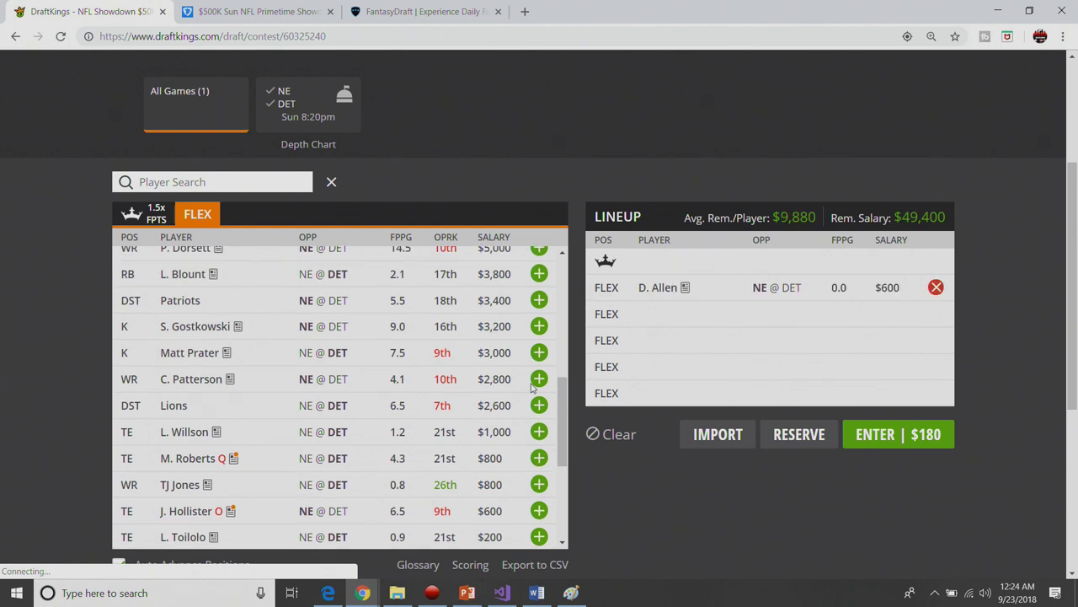
{"action": "left_click", "coordinate": [539, 368]}
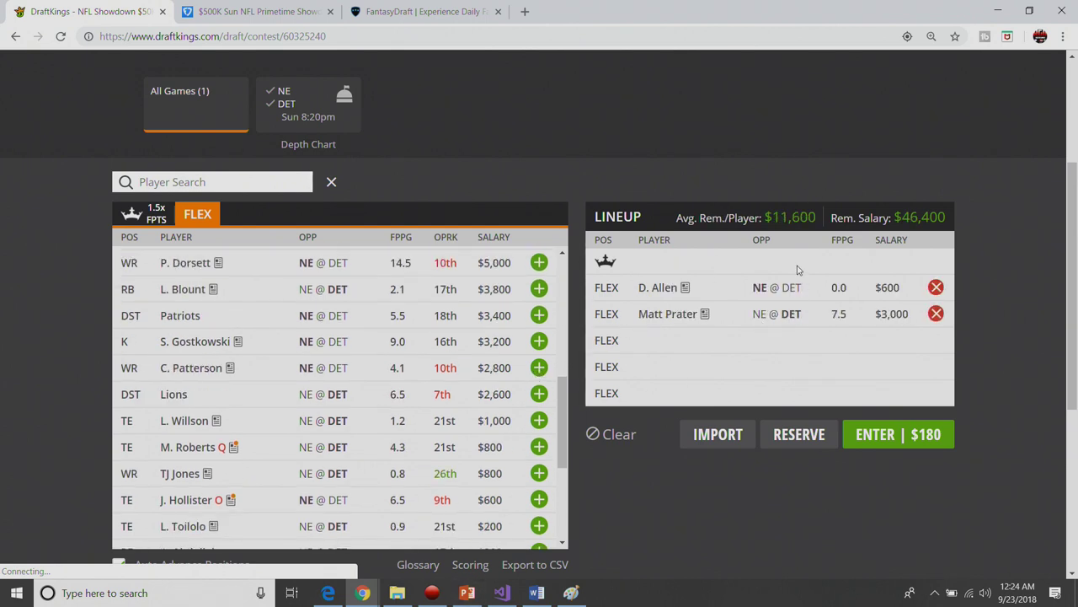
{"action": "left_click", "coordinate": [936, 314]}
{"action": "left_click", "coordinate": [941, 287]}
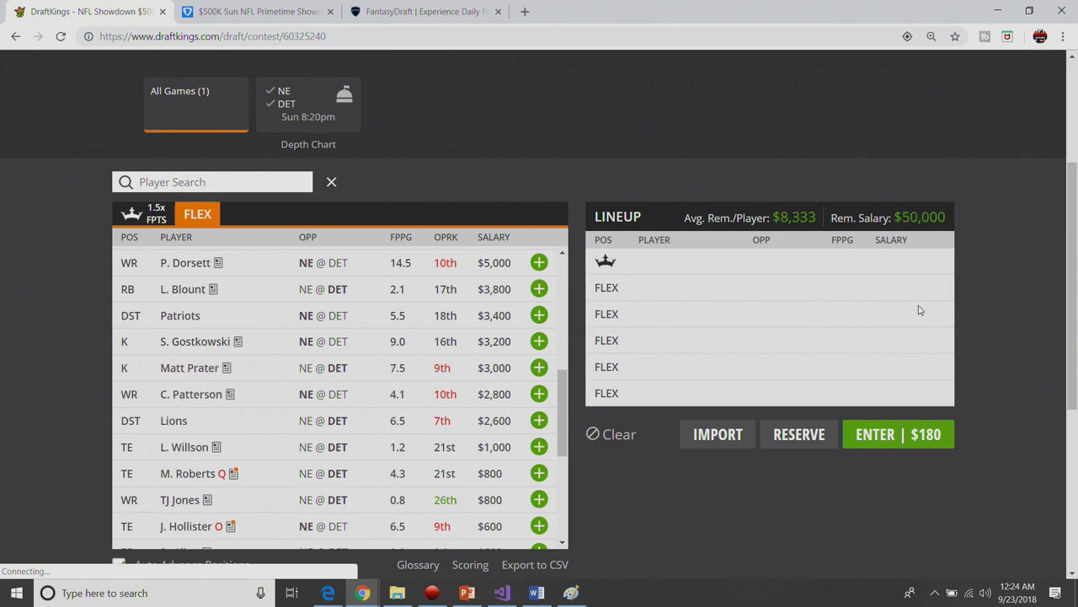